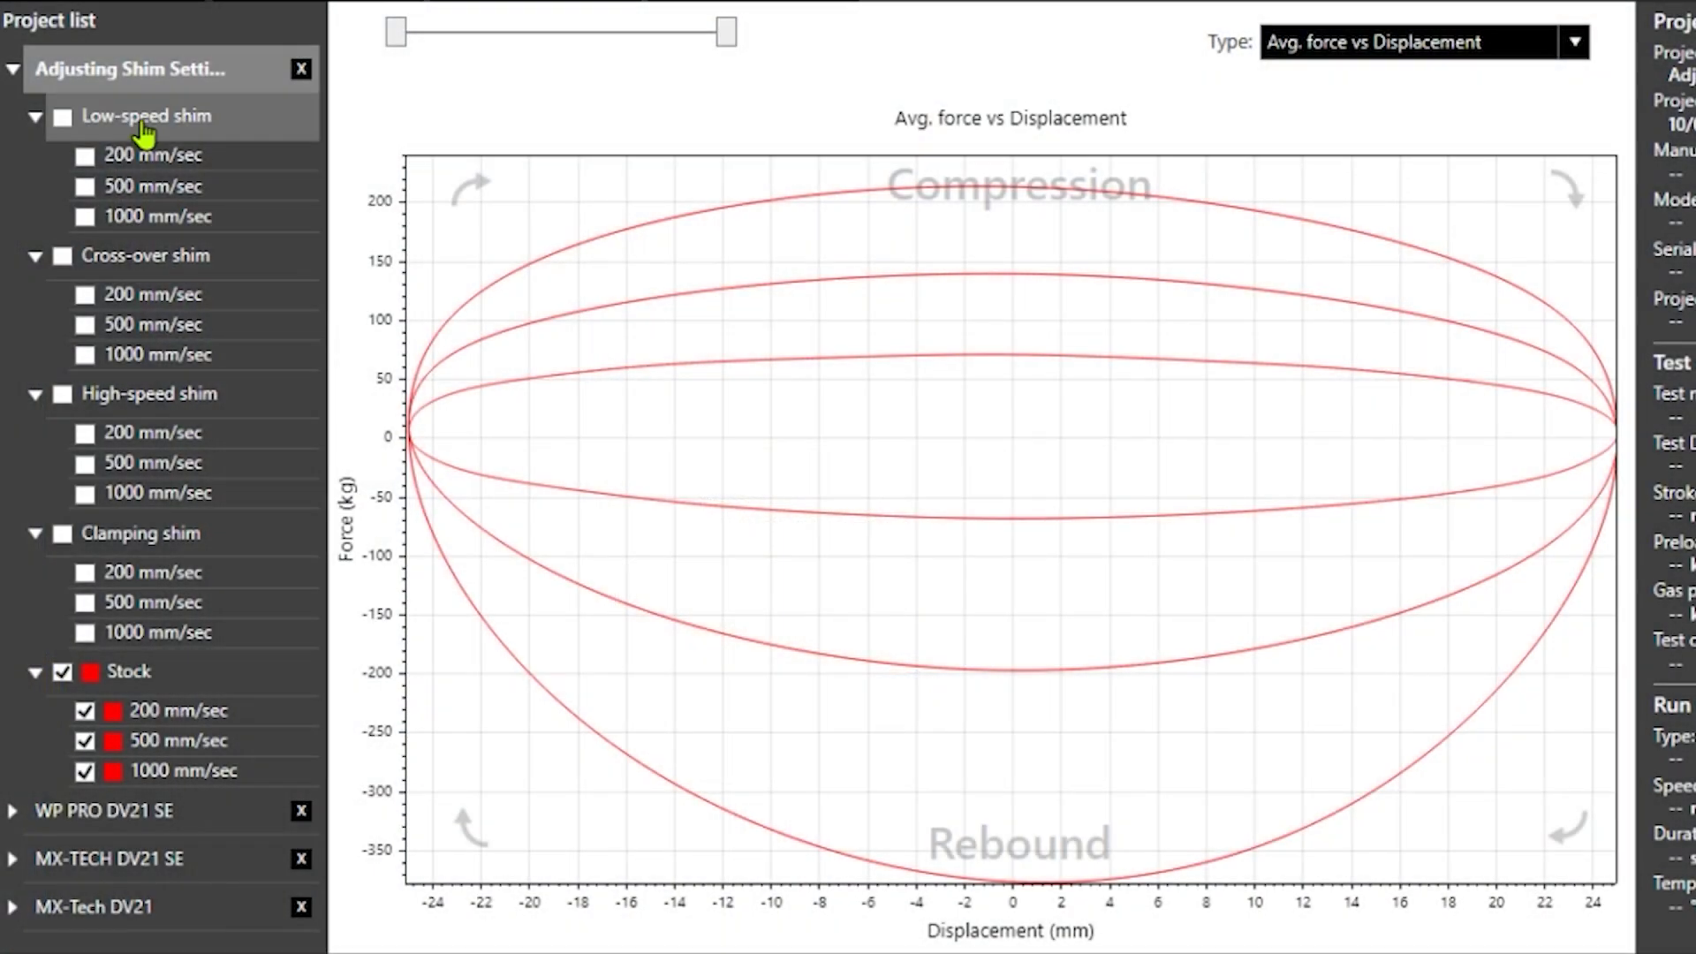
Overlay the low-speed shim loops in black on the red stock loops, then hide them again
{"action": "left_click", "coordinate": [62, 117]}
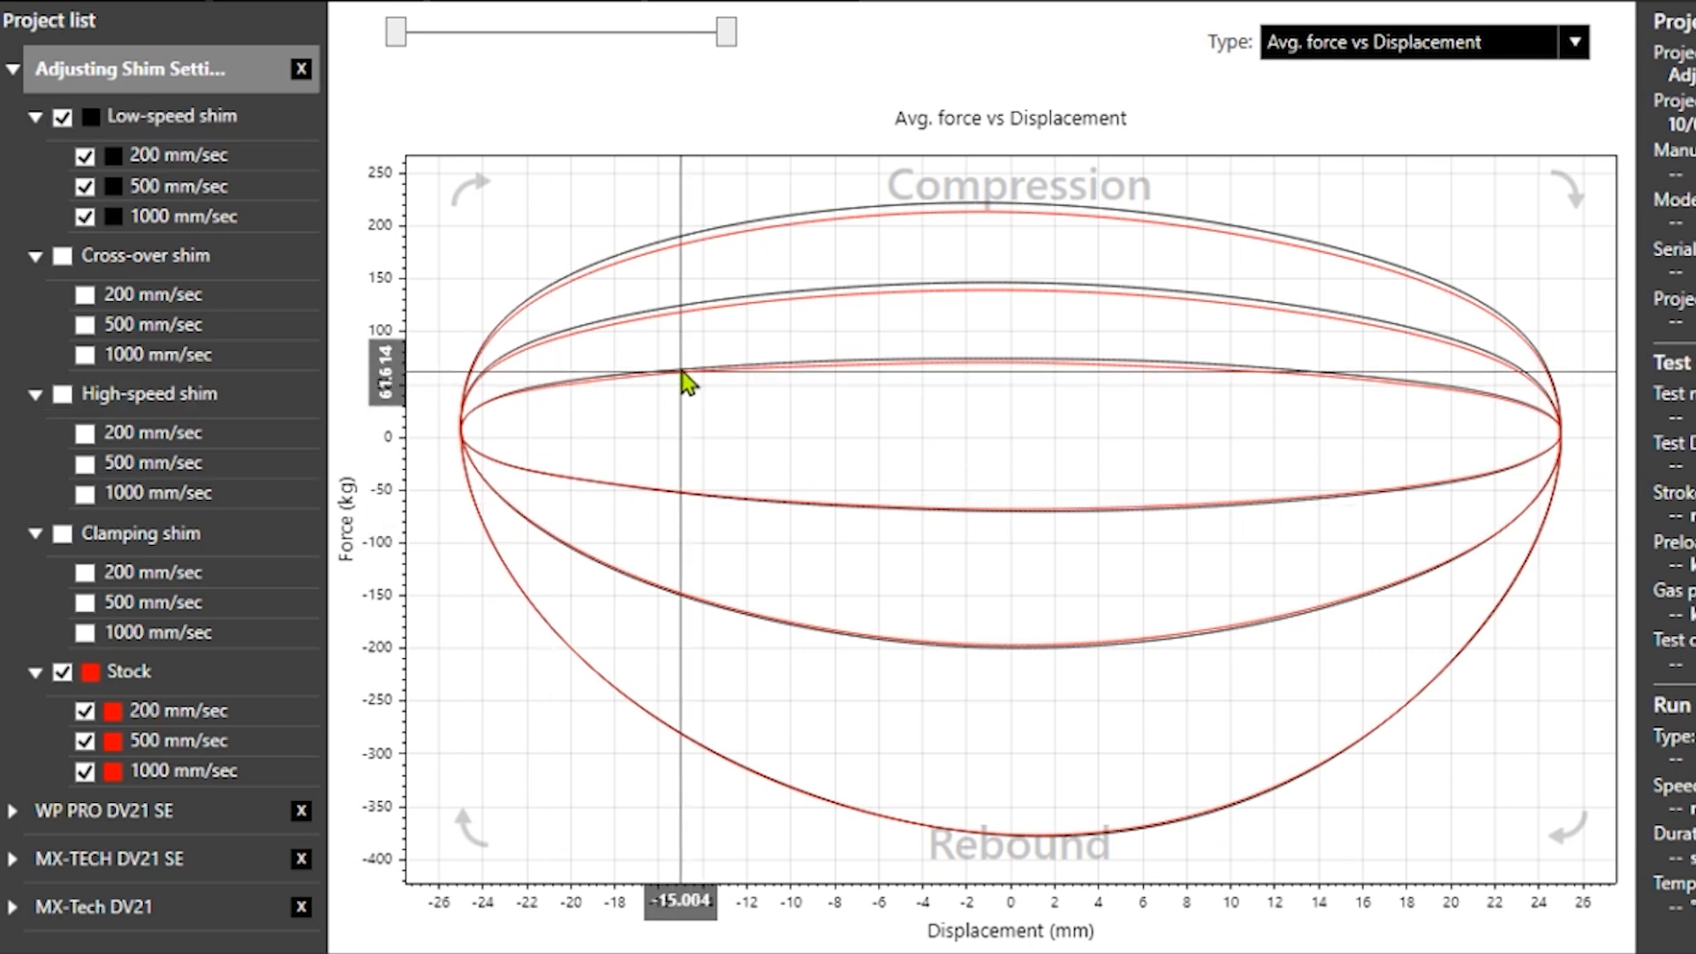
{"action": "scroll", "coordinate": [481, 379], "scroll_direction": "up", "scroll_amount": 5}
{"action": "scroll", "coordinate": [757, 485], "scroll_direction": "up", "scroll_amount": 2}
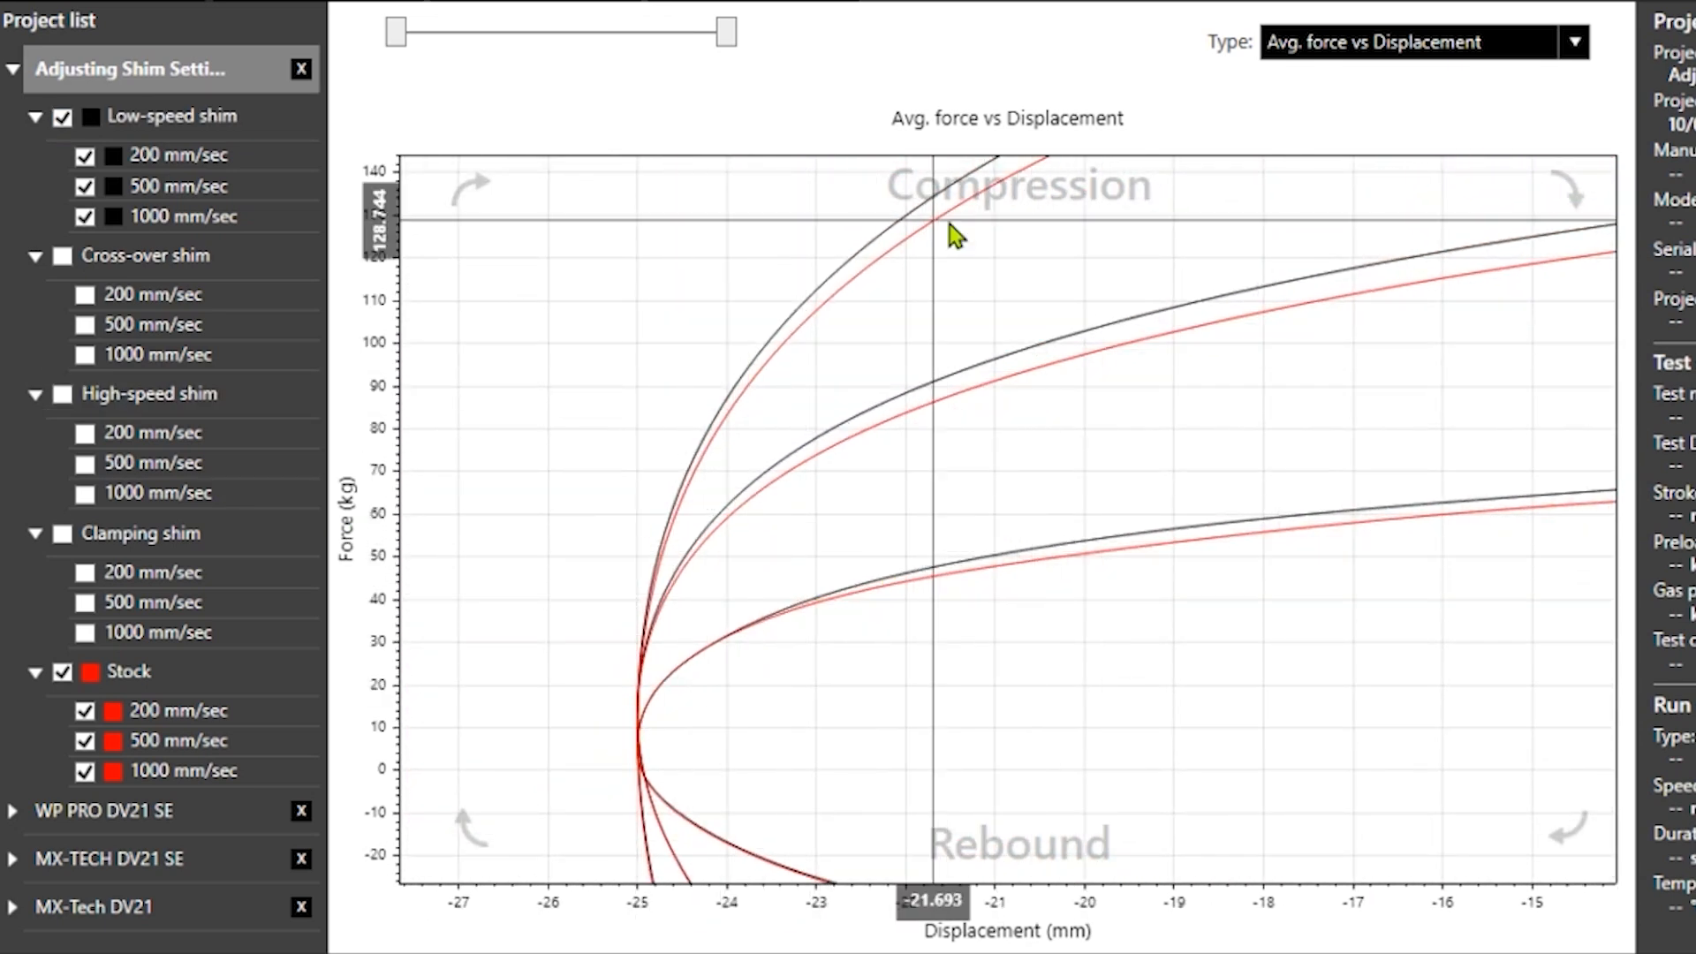
{"action": "scroll", "coordinate": [1141, 477], "scroll_direction": "down", "scroll_amount": 3}
{"action": "scroll", "coordinate": [650, 524], "scroll_direction": "down", "scroll_amount": 3}
{"action": "scroll", "coordinate": [822, 402], "scroll_direction": "down", "scroll_amount": 3}
{"action": "scroll", "coordinate": [992, 443], "scroll_direction": "down", "scroll_amount": 2}
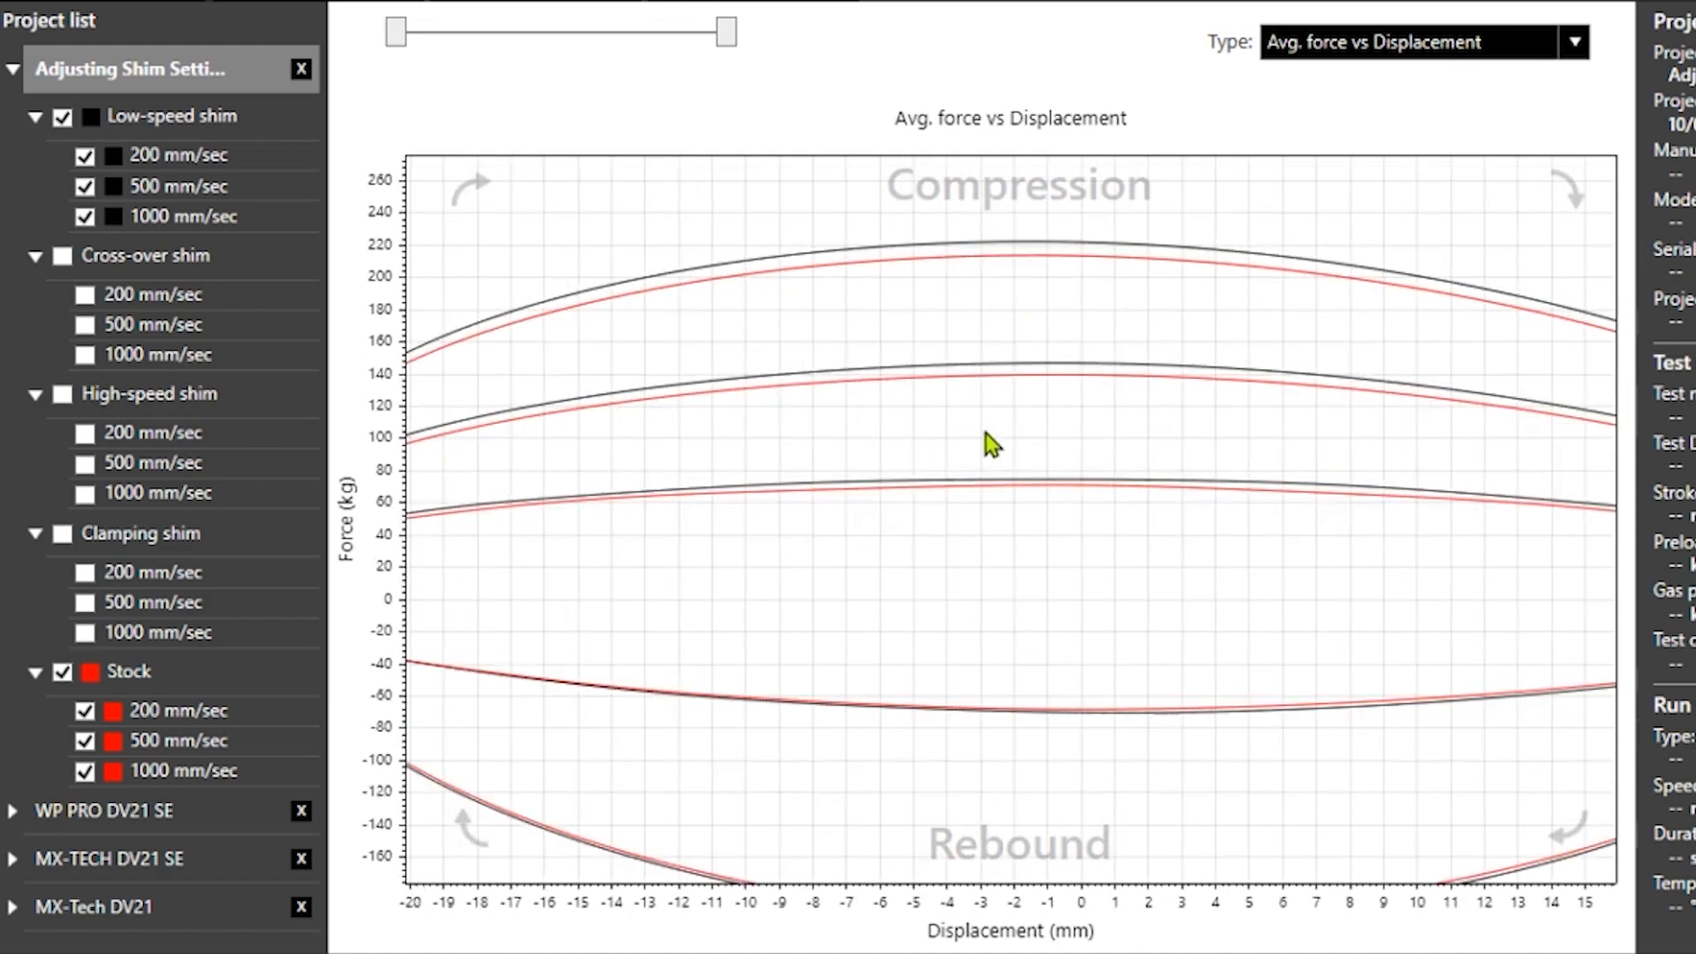
{"action": "scroll", "coordinate": [992, 443], "scroll_direction": "down", "scroll_amount": 3}
{"action": "scroll", "coordinate": [982, 353], "scroll_direction": "up", "scroll_amount": 4}
{"action": "scroll", "coordinate": [1007, 345], "scroll_direction": "up", "scroll_amount": 3}
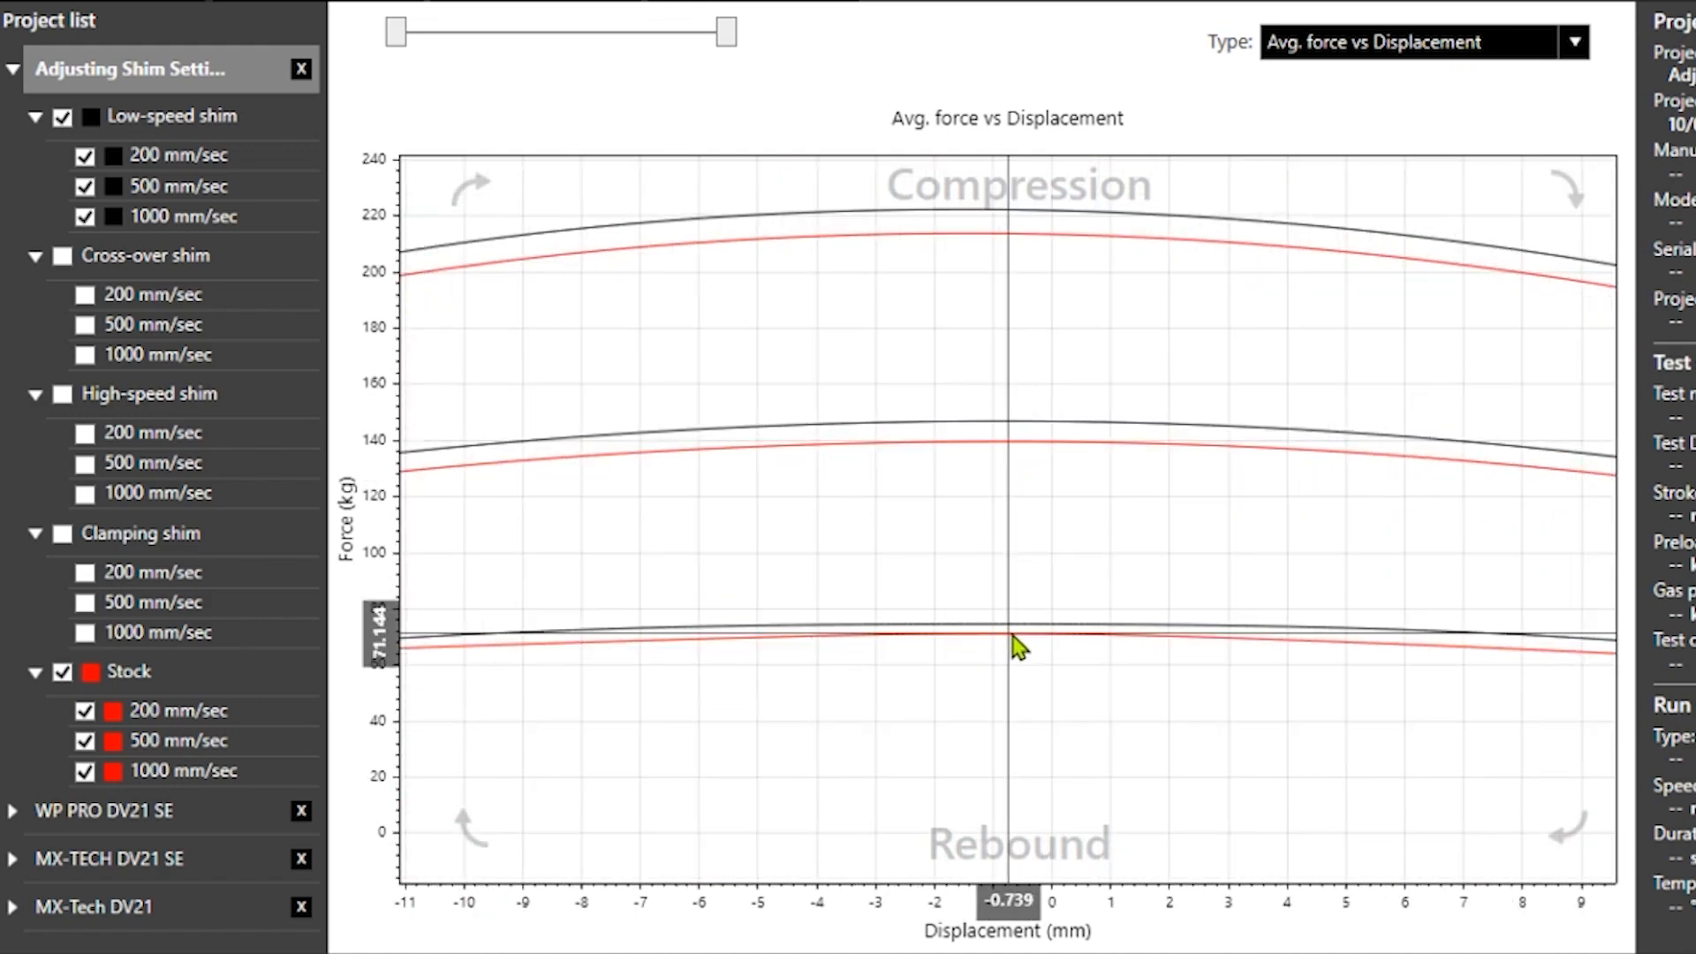
{"action": "scroll", "coordinate": [1058, 646], "scroll_direction": "up", "scroll_amount": 2}
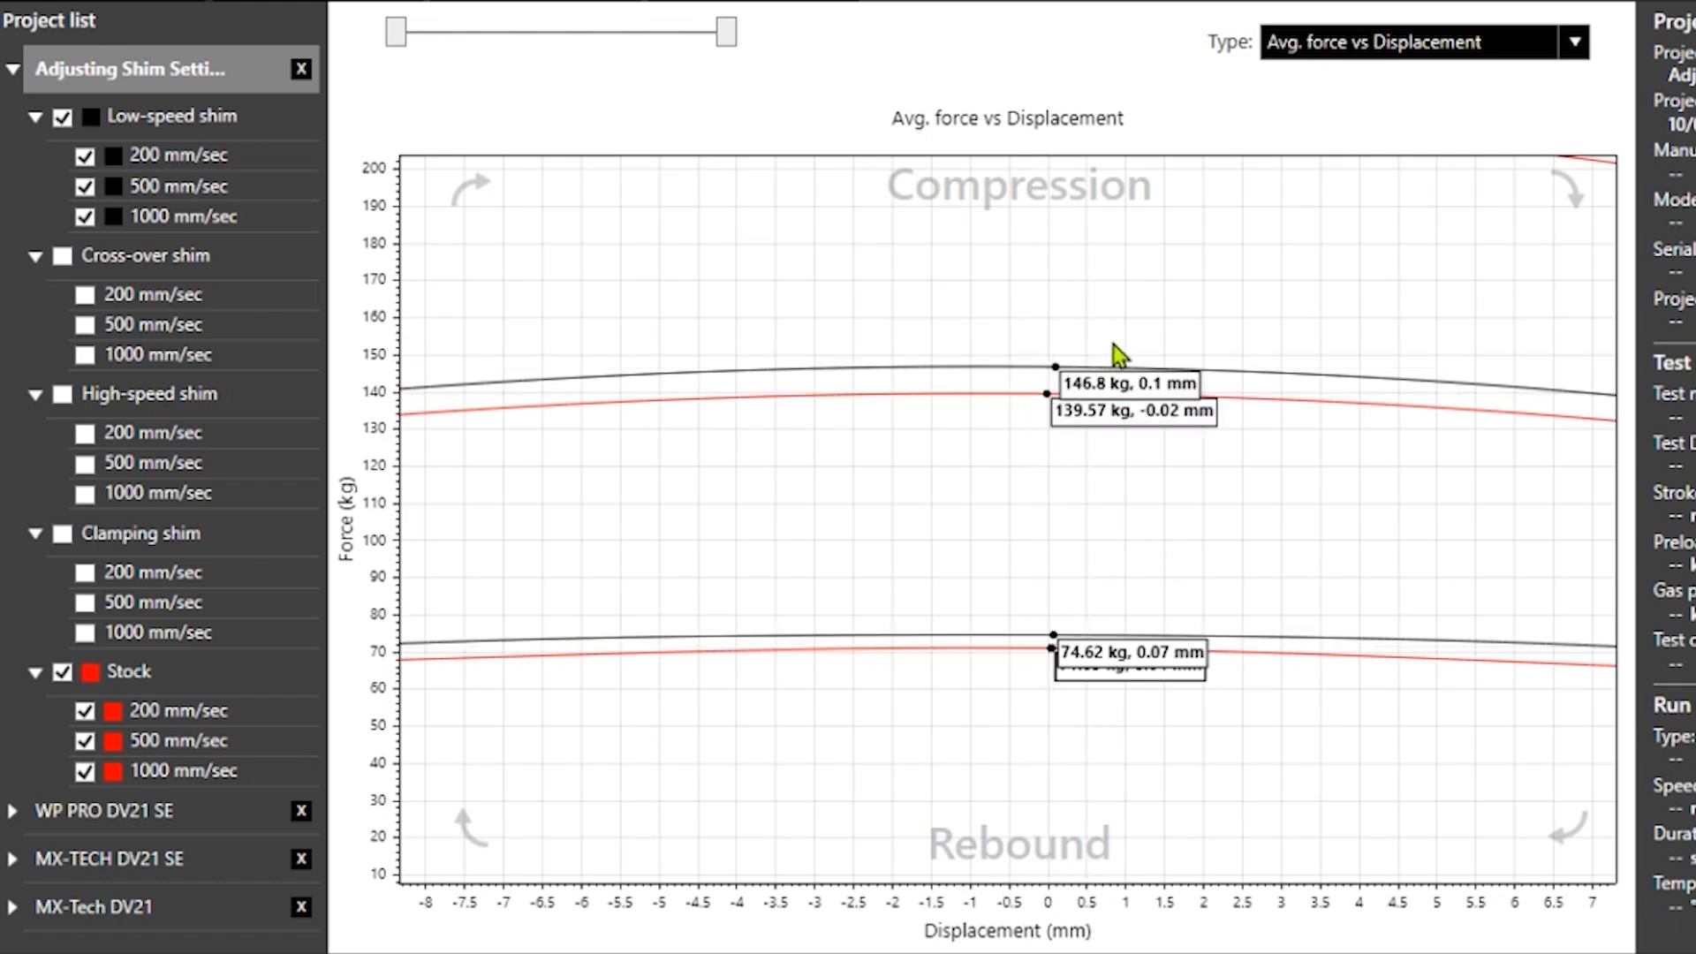
{"action": "scroll", "coordinate": [1067, 341], "scroll_direction": "down", "scroll_amount": 3}
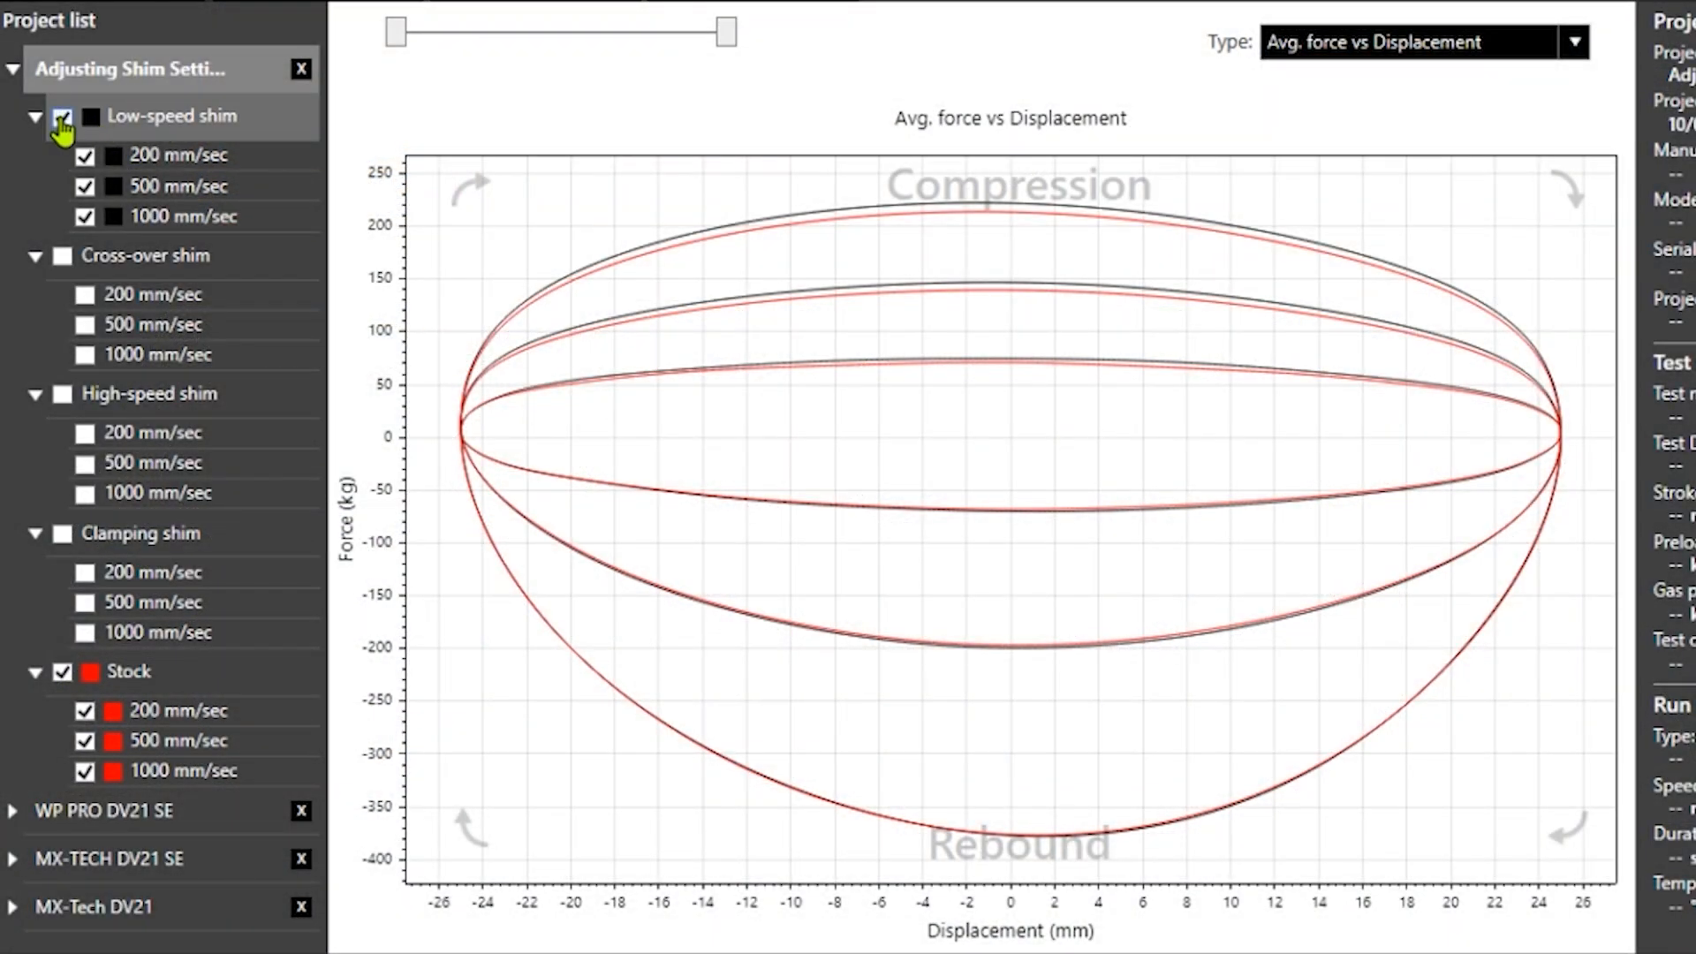
{"action": "left_click", "coordinate": [63, 116]}
Overlay the cross-over shim loops on stock and pan to the rebound side and left turning point
{"action": "left_click", "coordinate": [62, 256]}
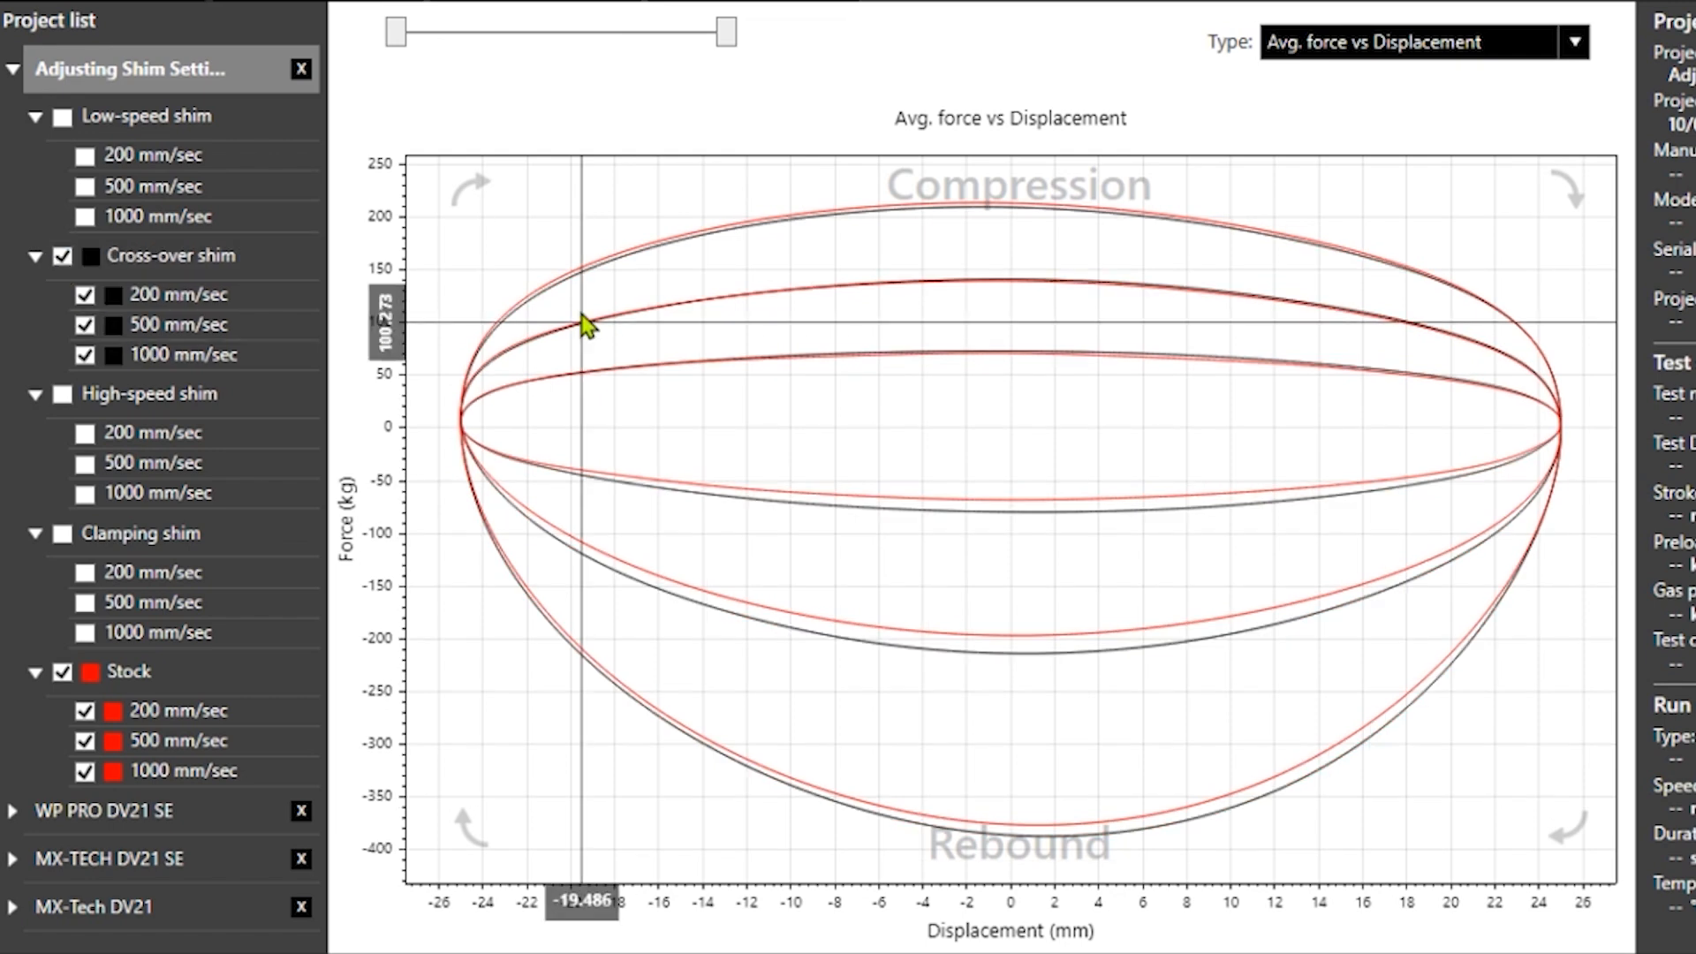
{"action": "scroll", "coordinate": [928, 345], "scroll_direction": "up", "scroll_amount": 2}
{"action": "left_click_drag", "start_coordinate": [1034, 315], "coordinate": [982, 433]}
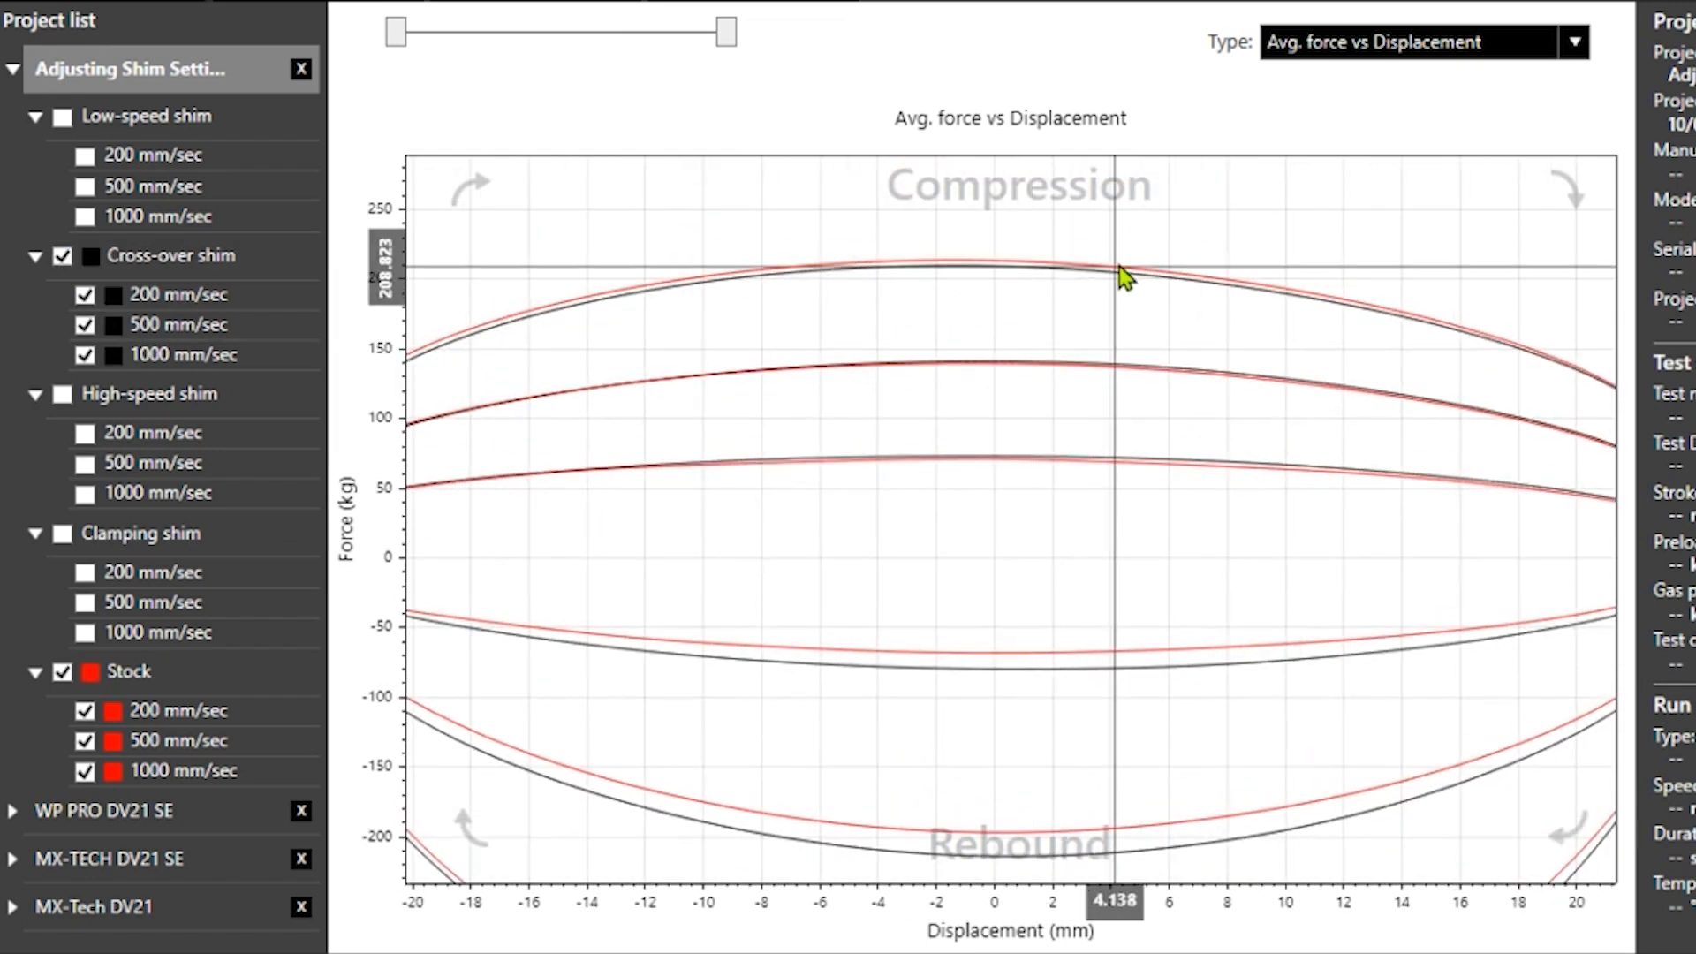
{"action": "left_click_drag", "start_coordinate": [983, 444], "coordinate": [526, 505]}
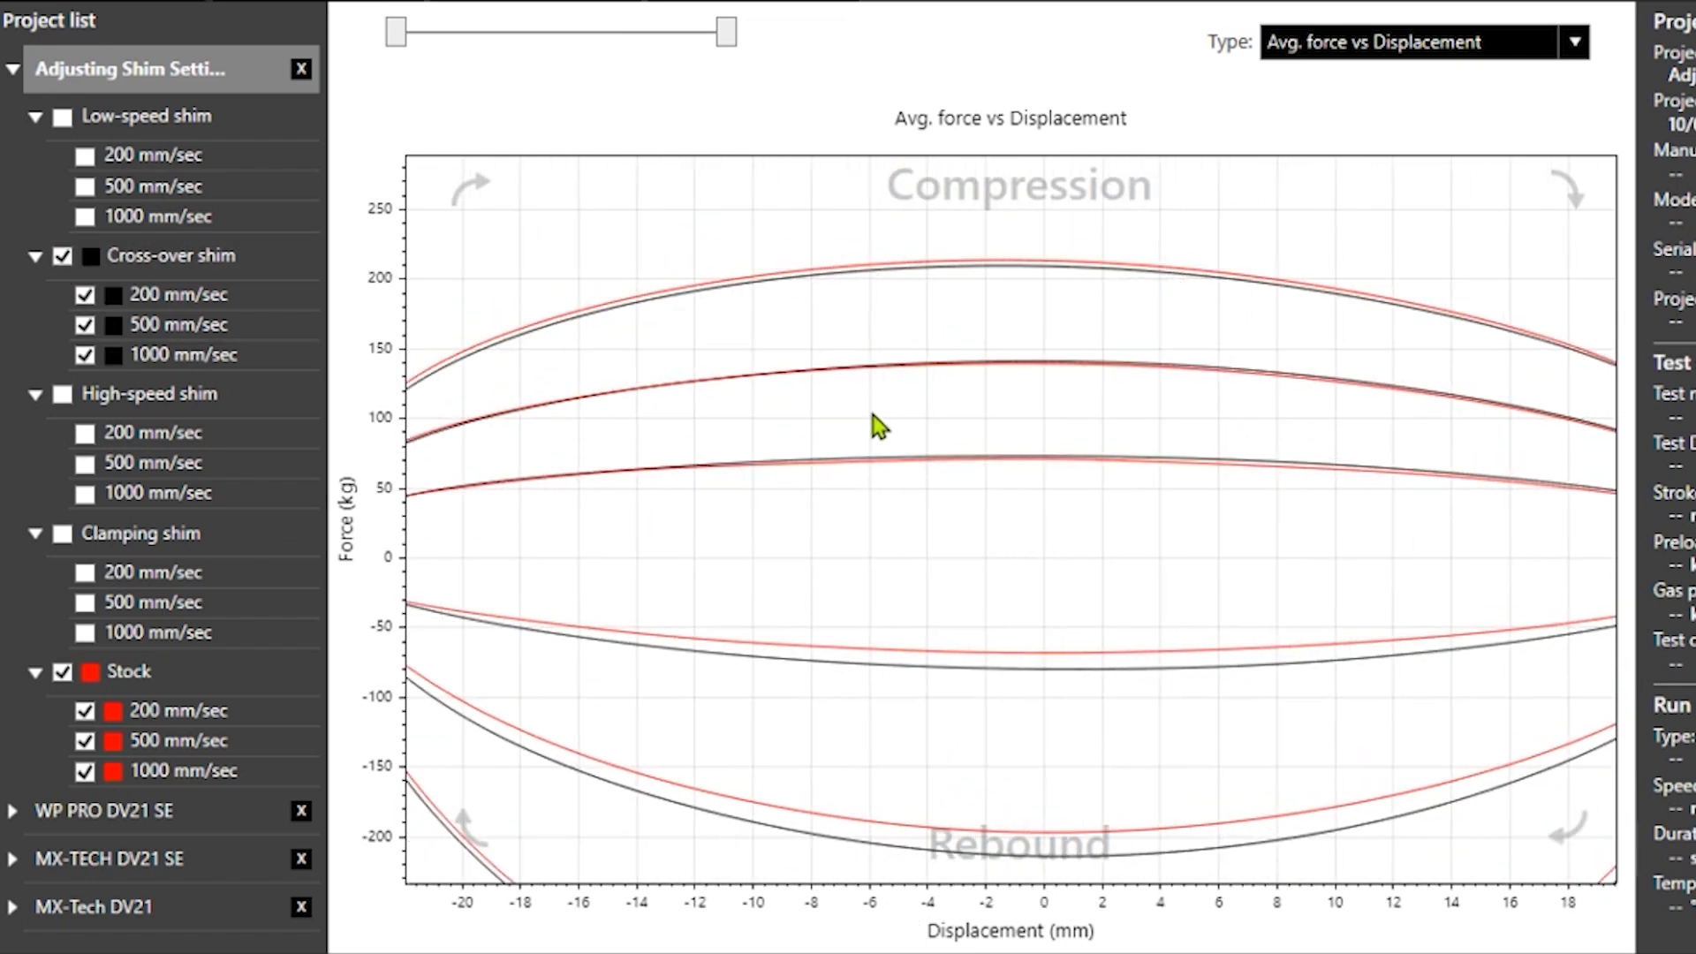
{"action": "scroll", "coordinate": [526, 505], "scroll_direction": "up", "scroll_amount": 3}
{"action": "scroll", "coordinate": [557, 516], "scroll_direction": "up", "scroll_amount": 3}
{"action": "scroll", "coordinate": [783, 477], "scroll_direction": "up", "scroll_amount": 2}
{"action": "scroll", "coordinate": [845, 611], "scroll_direction": "up", "scroll_amount": 2}
{"action": "scroll", "coordinate": [846, 611], "scroll_direction": "down", "scroll_amount": 2}
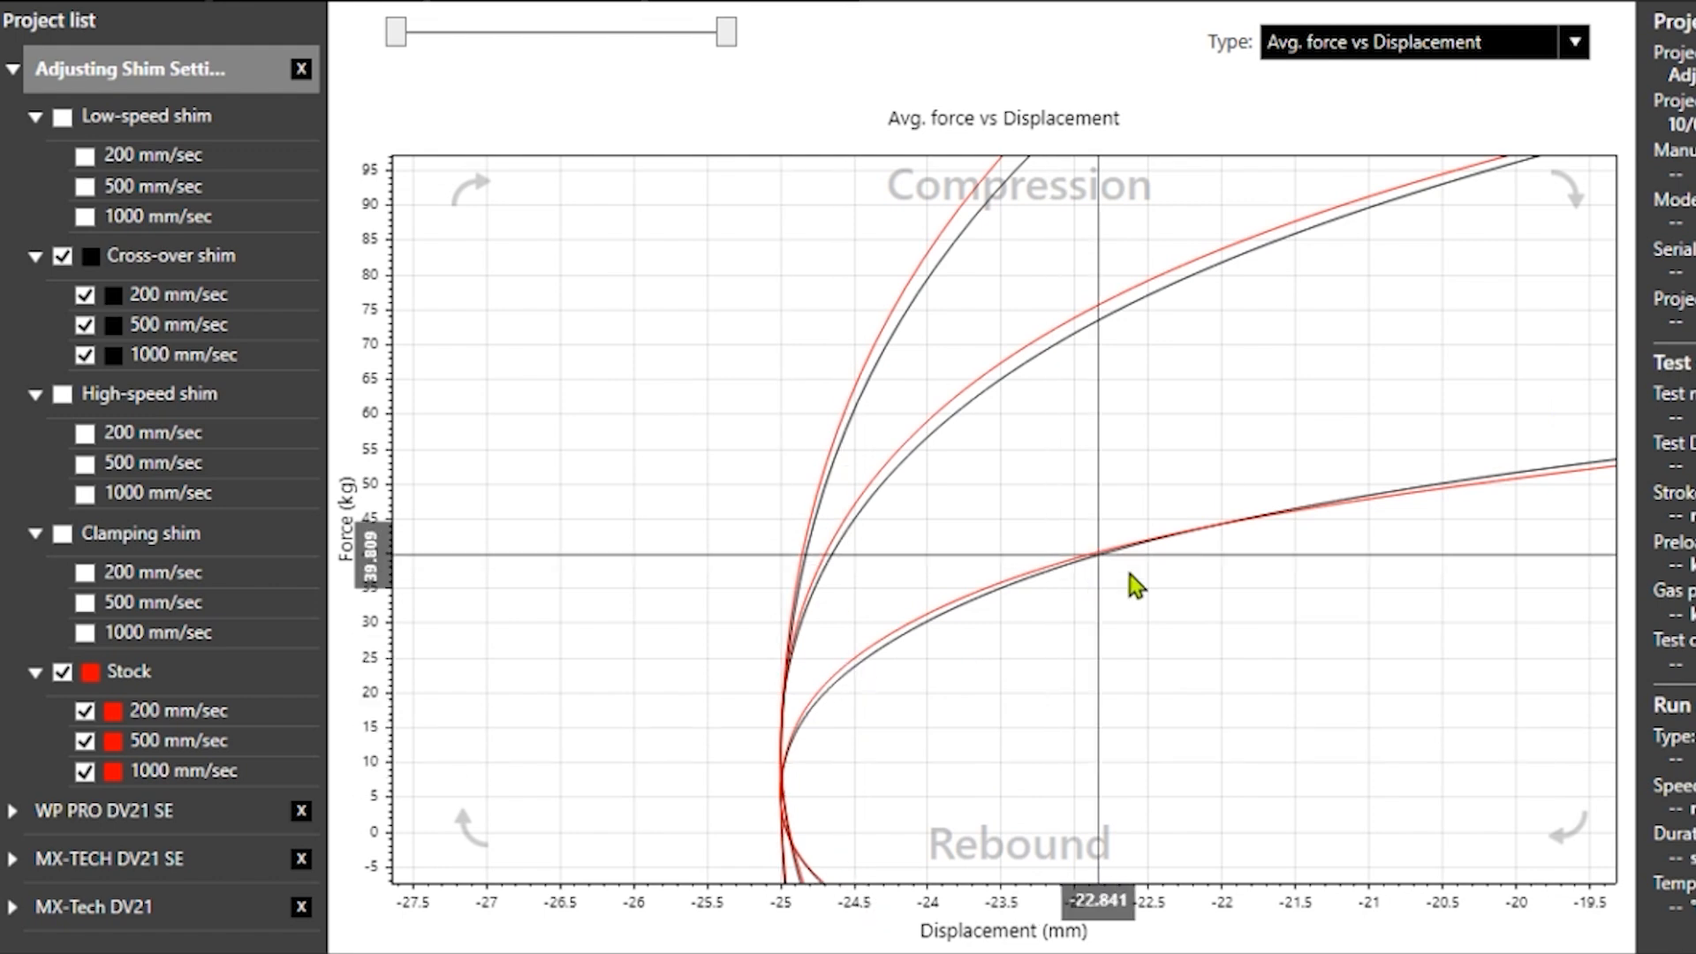
{"action": "scroll", "coordinate": [1082, 489], "scroll_direction": "down", "scroll_amount": 2}
{"action": "scroll", "coordinate": [1069, 568], "scroll_direction": "down", "scroll_amount": 2}
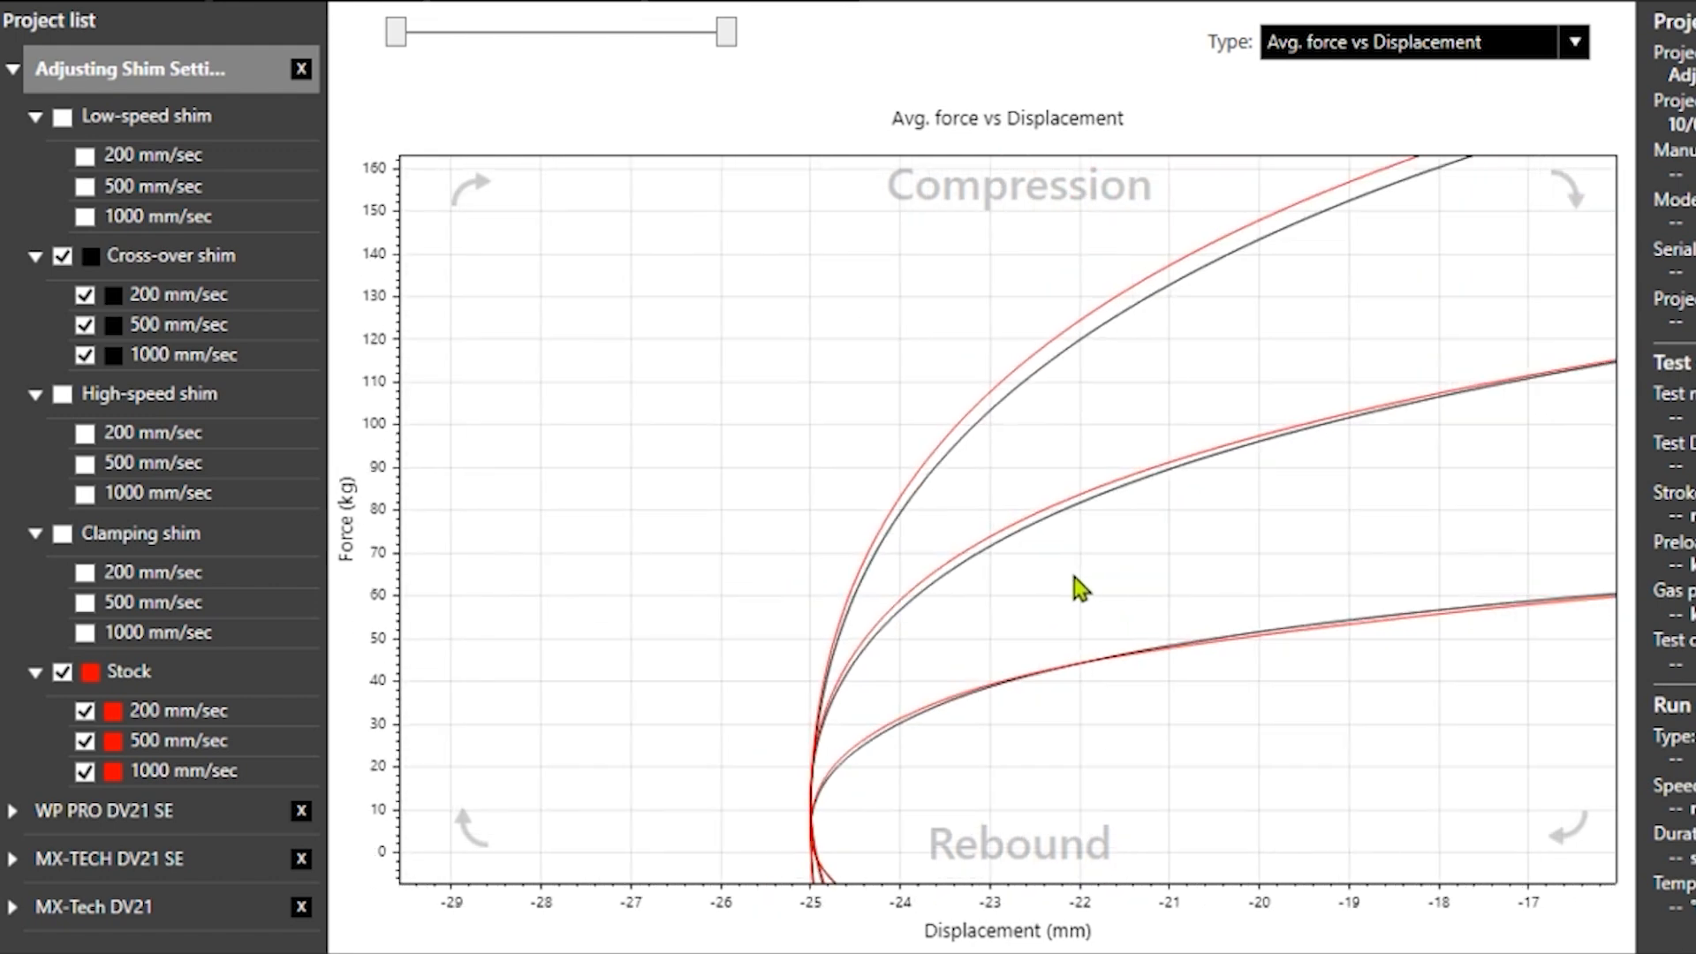
{"action": "scroll", "coordinate": [702, 682], "scroll_direction": "down", "scroll_amount": 1}
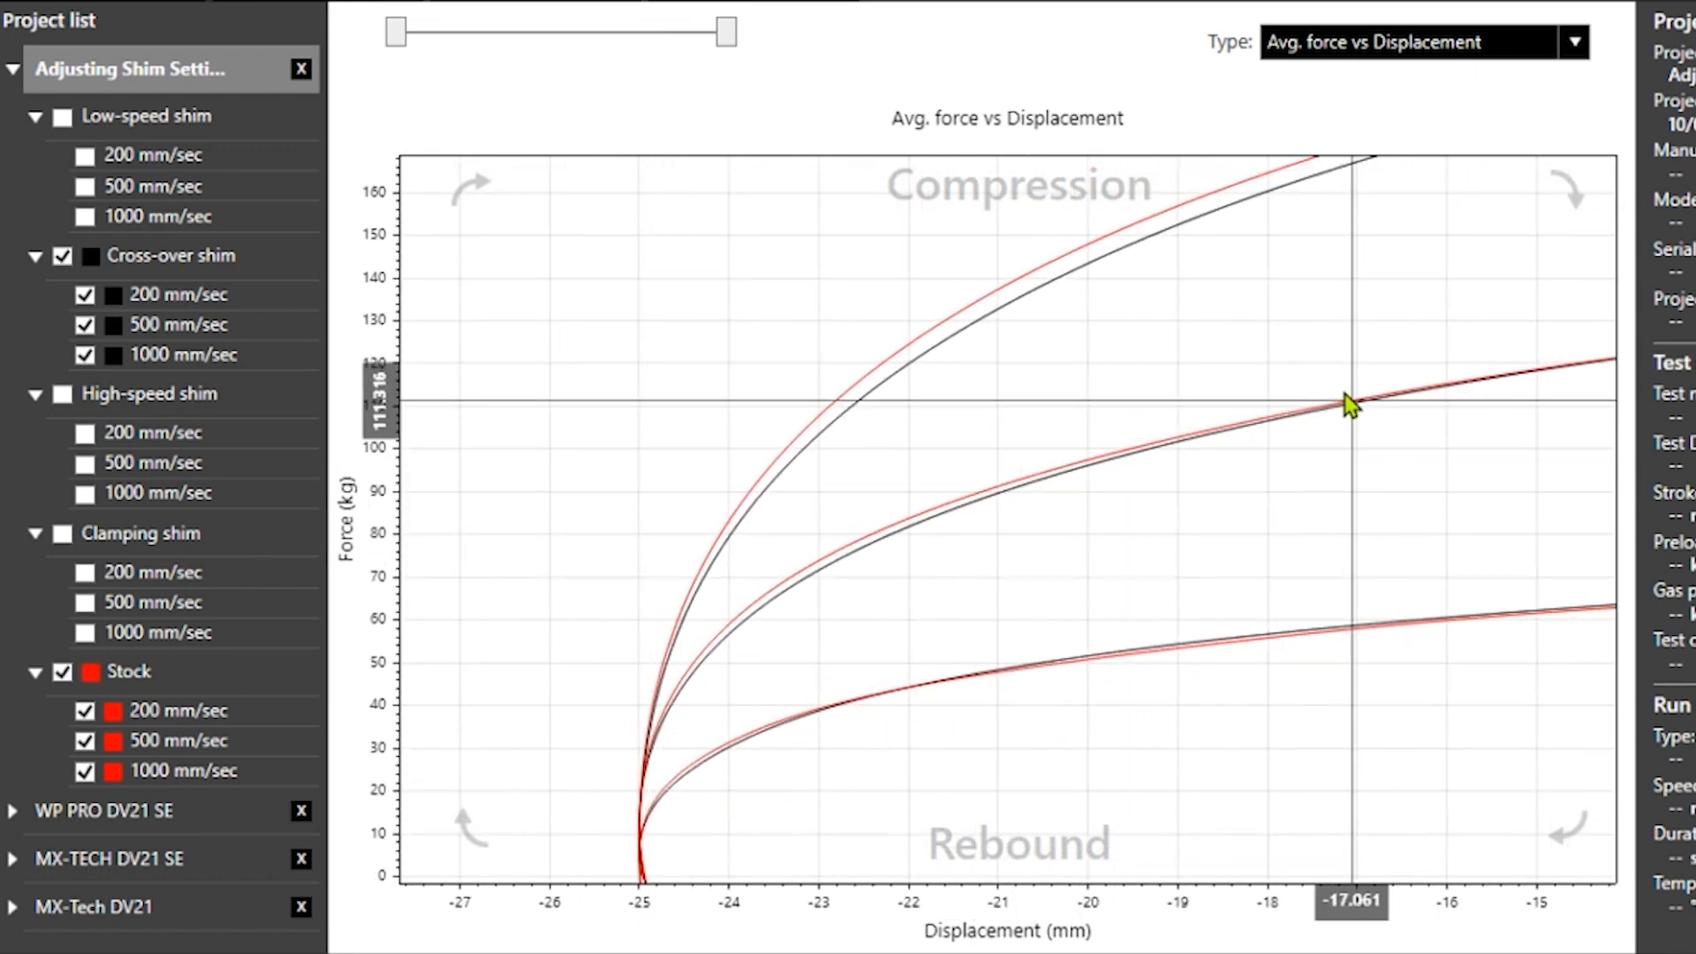
{"action": "scroll", "coordinate": [1345, 401], "scroll_direction": "down", "scroll_amount": 3}
{"action": "scroll", "coordinate": [1345, 551], "scroll_direction": "down", "scroll_amount": 2}
{"action": "scroll", "coordinate": [914, 569], "scroll_direction": "right", "scroll_amount": 5}
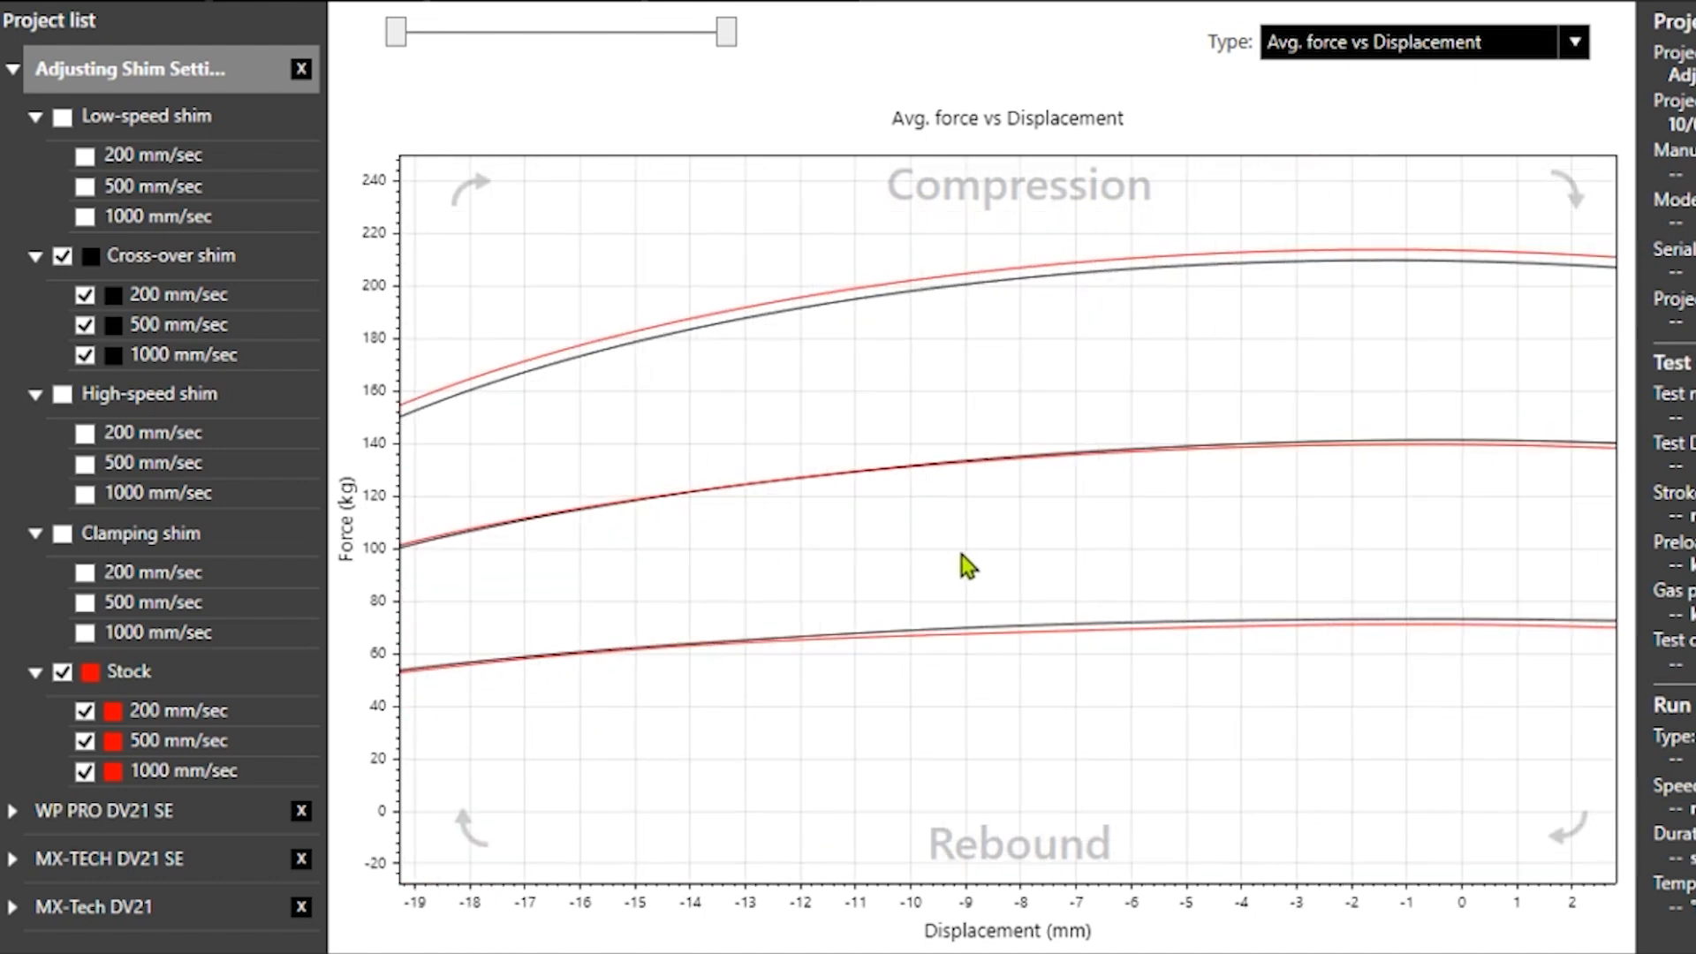
{"action": "scroll", "coordinate": [1351, 445], "scroll_direction": "down", "scroll_amount": 2}
{"action": "scroll", "coordinate": [1098, 497], "scroll_direction": "down", "scroll_amount": 1}
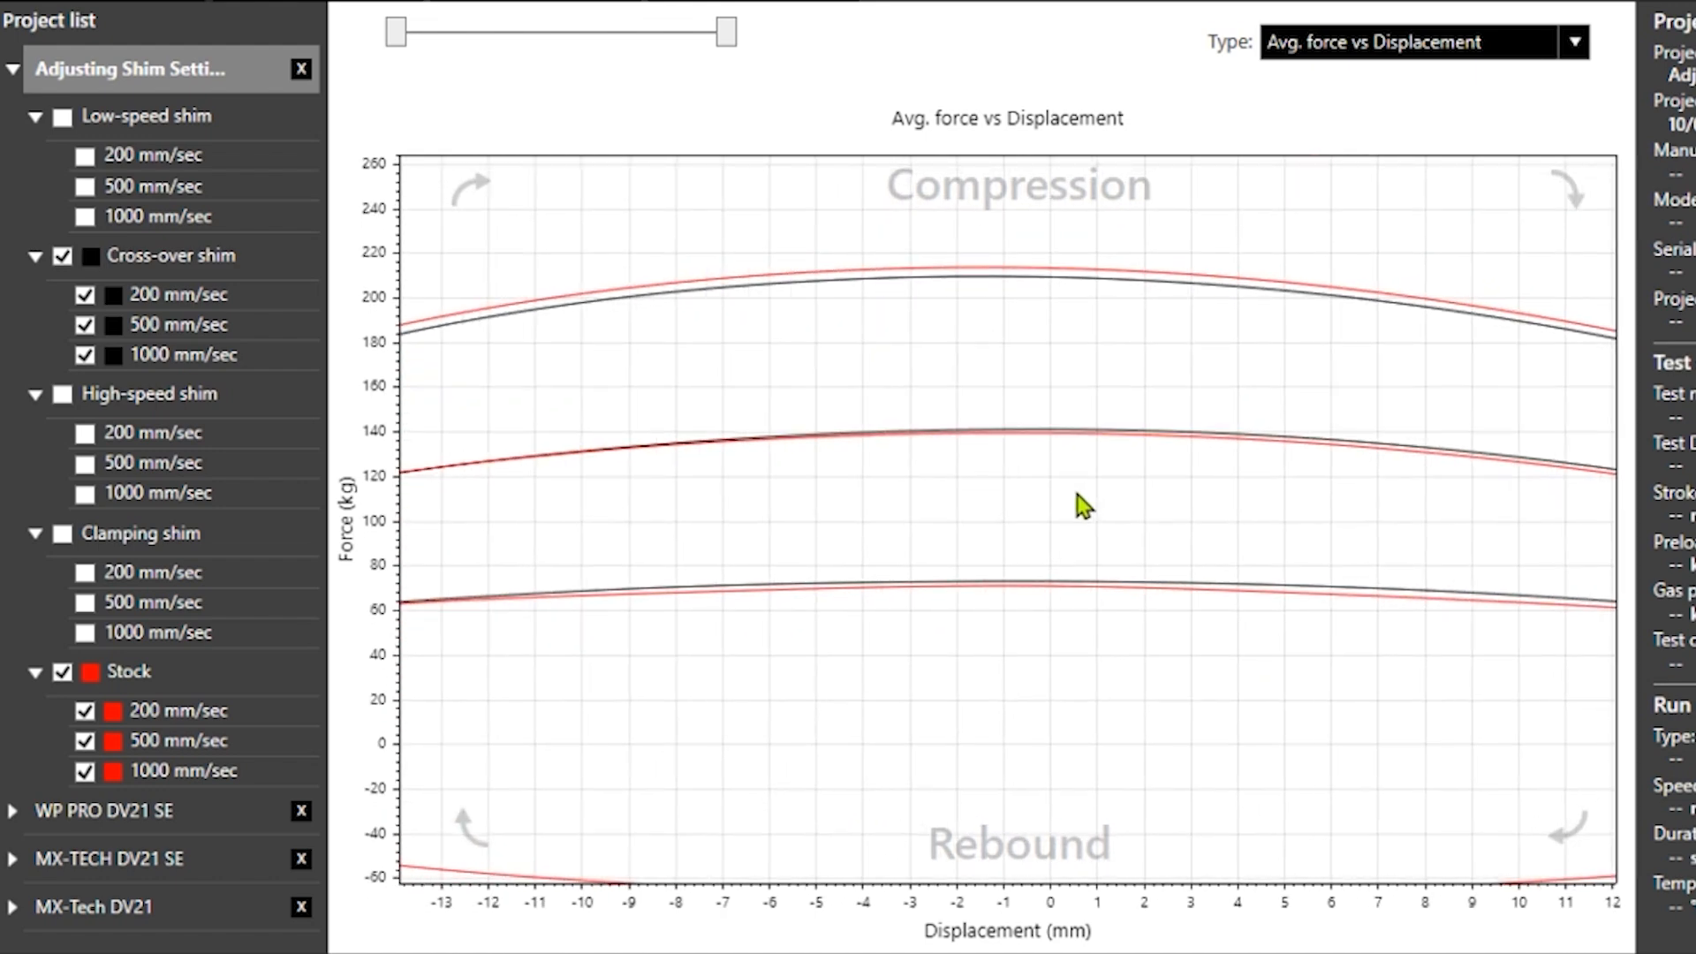
{"action": "scroll", "coordinate": [1074, 476], "scroll_direction": "down", "scroll_amount": 2}
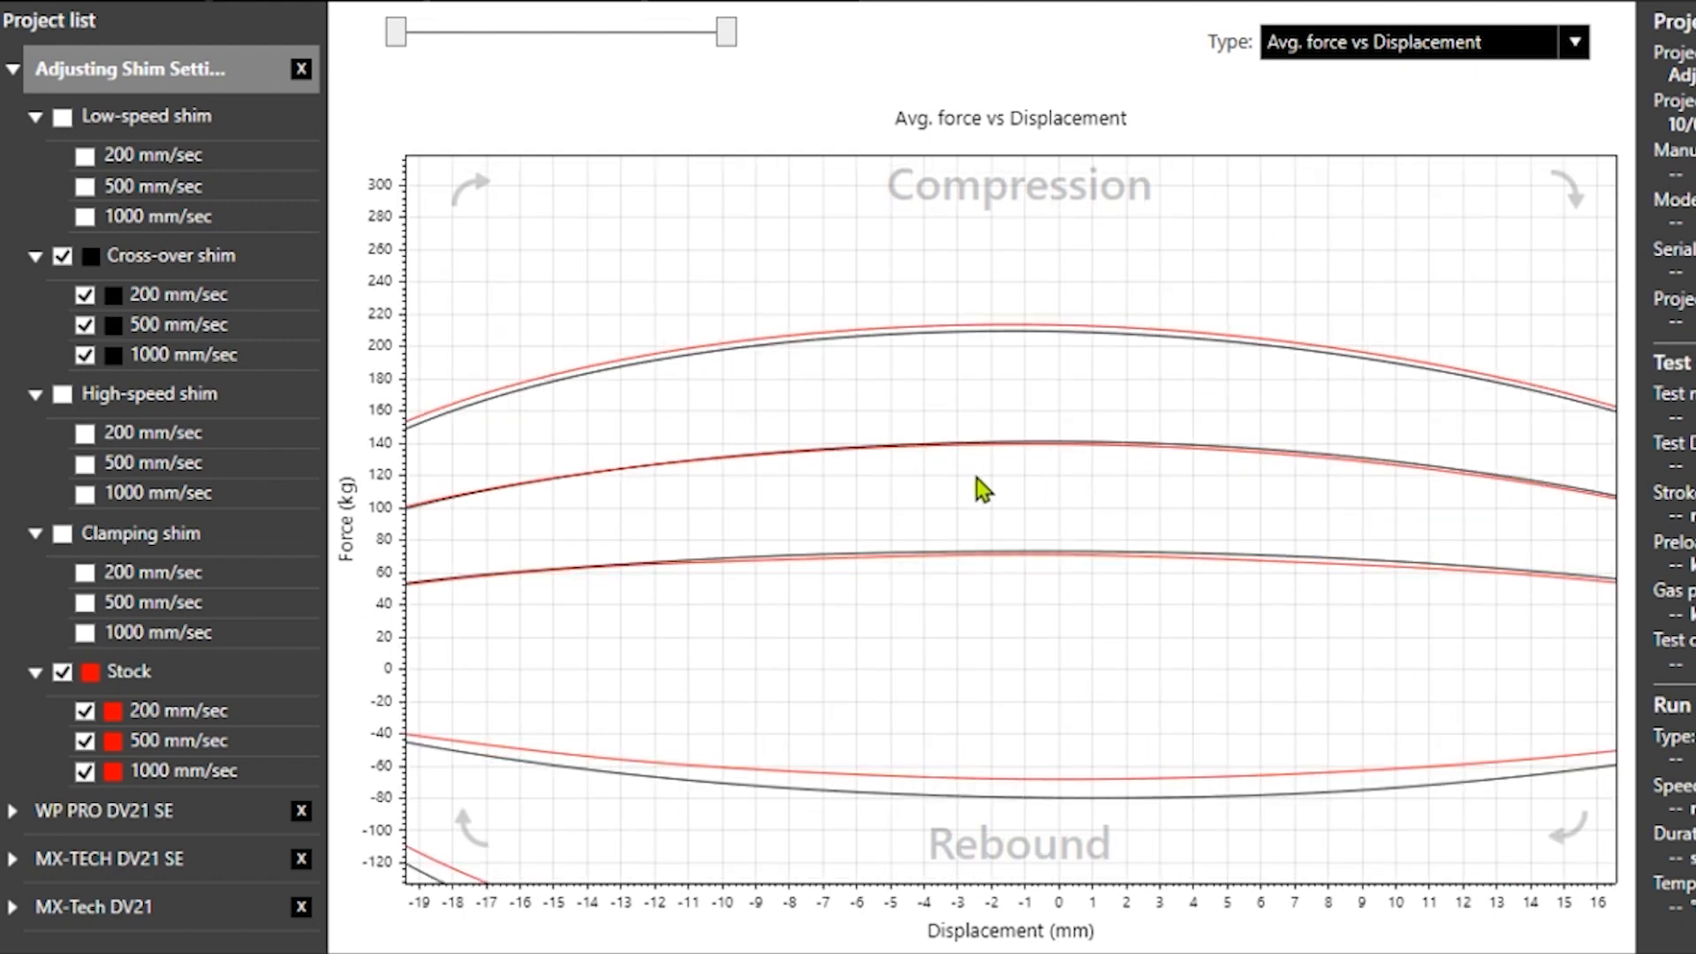
{"action": "scroll", "coordinate": [973, 468], "scroll_direction": "down", "scroll_amount": 1}
{"action": "scroll", "coordinate": [888, 468], "scroll_direction": "down", "scroll_amount": 2}
{"action": "scroll", "coordinate": [928, 490], "scroll_direction": "down", "scroll_amount": 2}
{"action": "scroll", "coordinate": [948, 483], "scroll_direction": "down", "scroll_amount": 2}
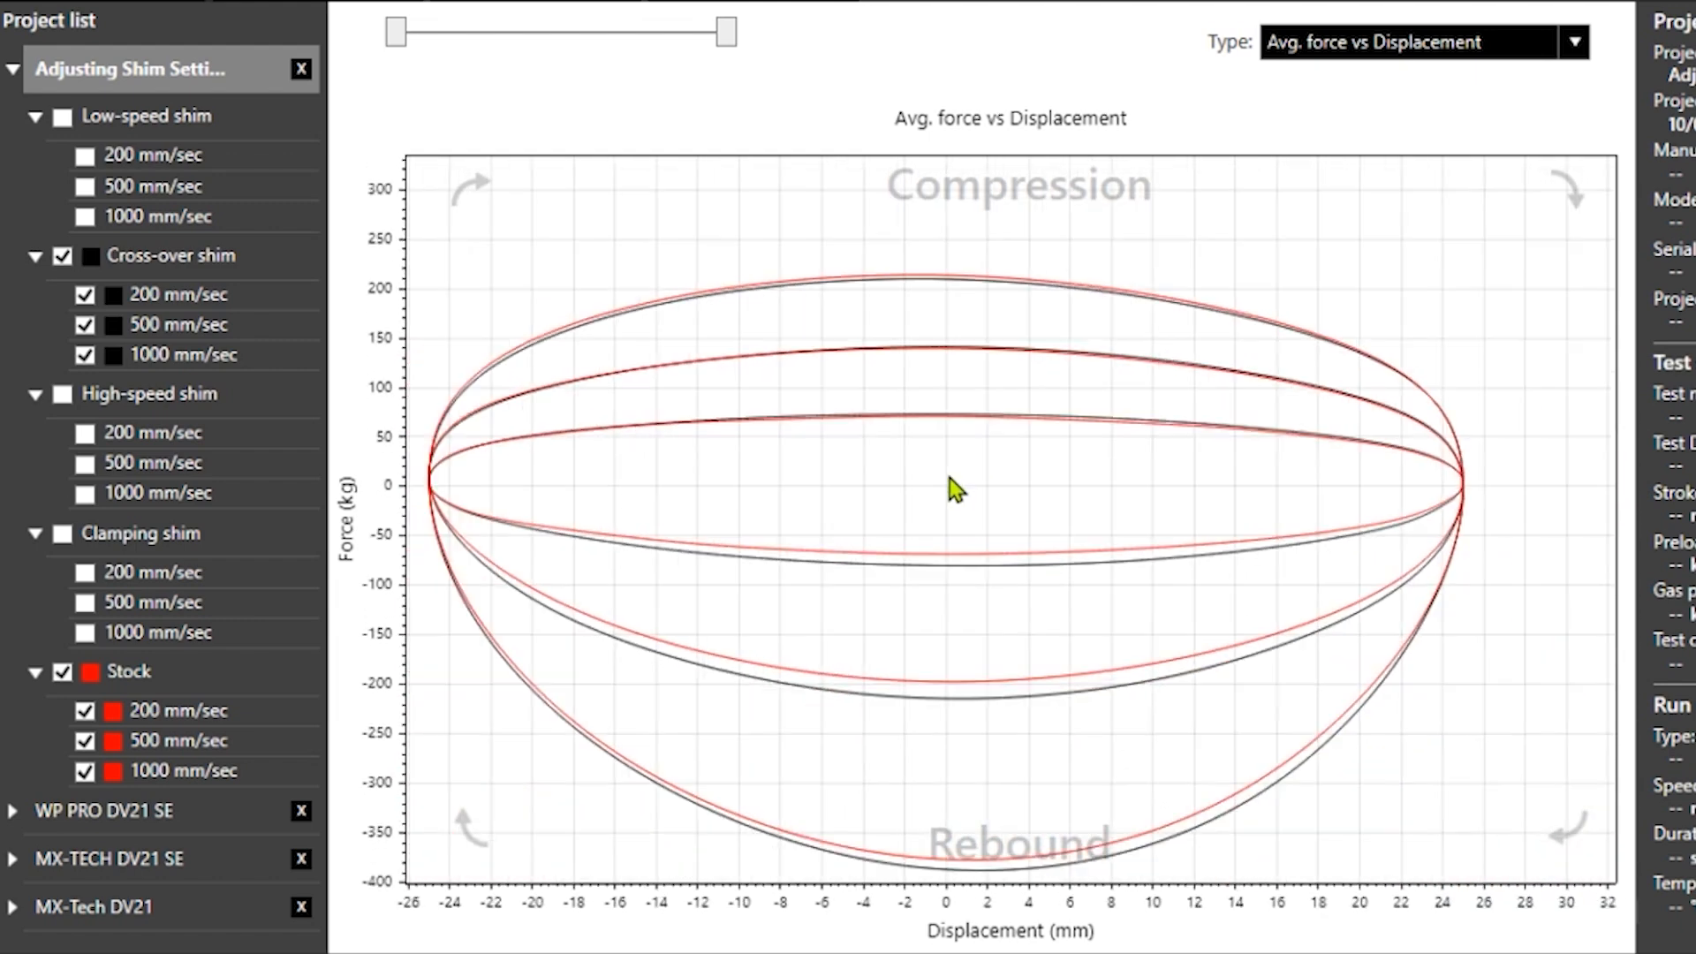
{"action": "scroll", "coordinate": [980, 457], "scroll_direction": "down", "scroll_amount": 2}
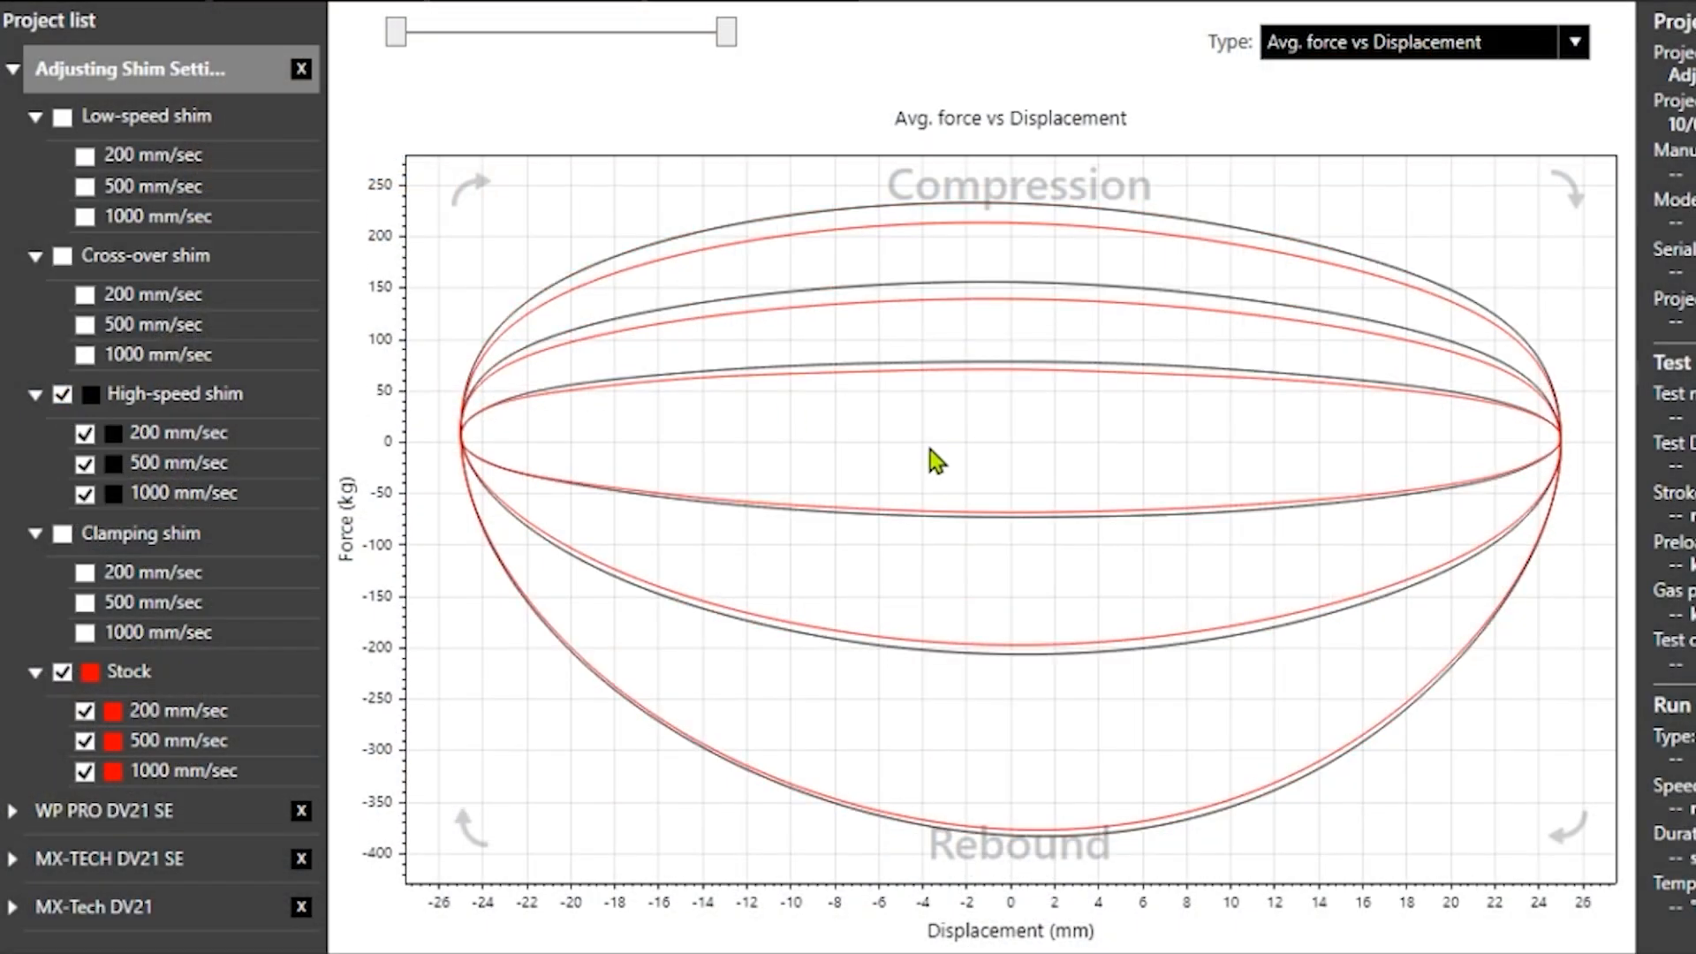
Pin high-speed shim peaks 78.52, 156.14, 233.05 kg and stock's 139.64 kg, then view the left ends
{"action": "left_click_drag", "start_coordinate": [935, 460], "coordinate": [952, 583]}
{"action": "scroll", "coordinate": [938, 474], "scroll_direction": "up", "scroll_amount": 2}
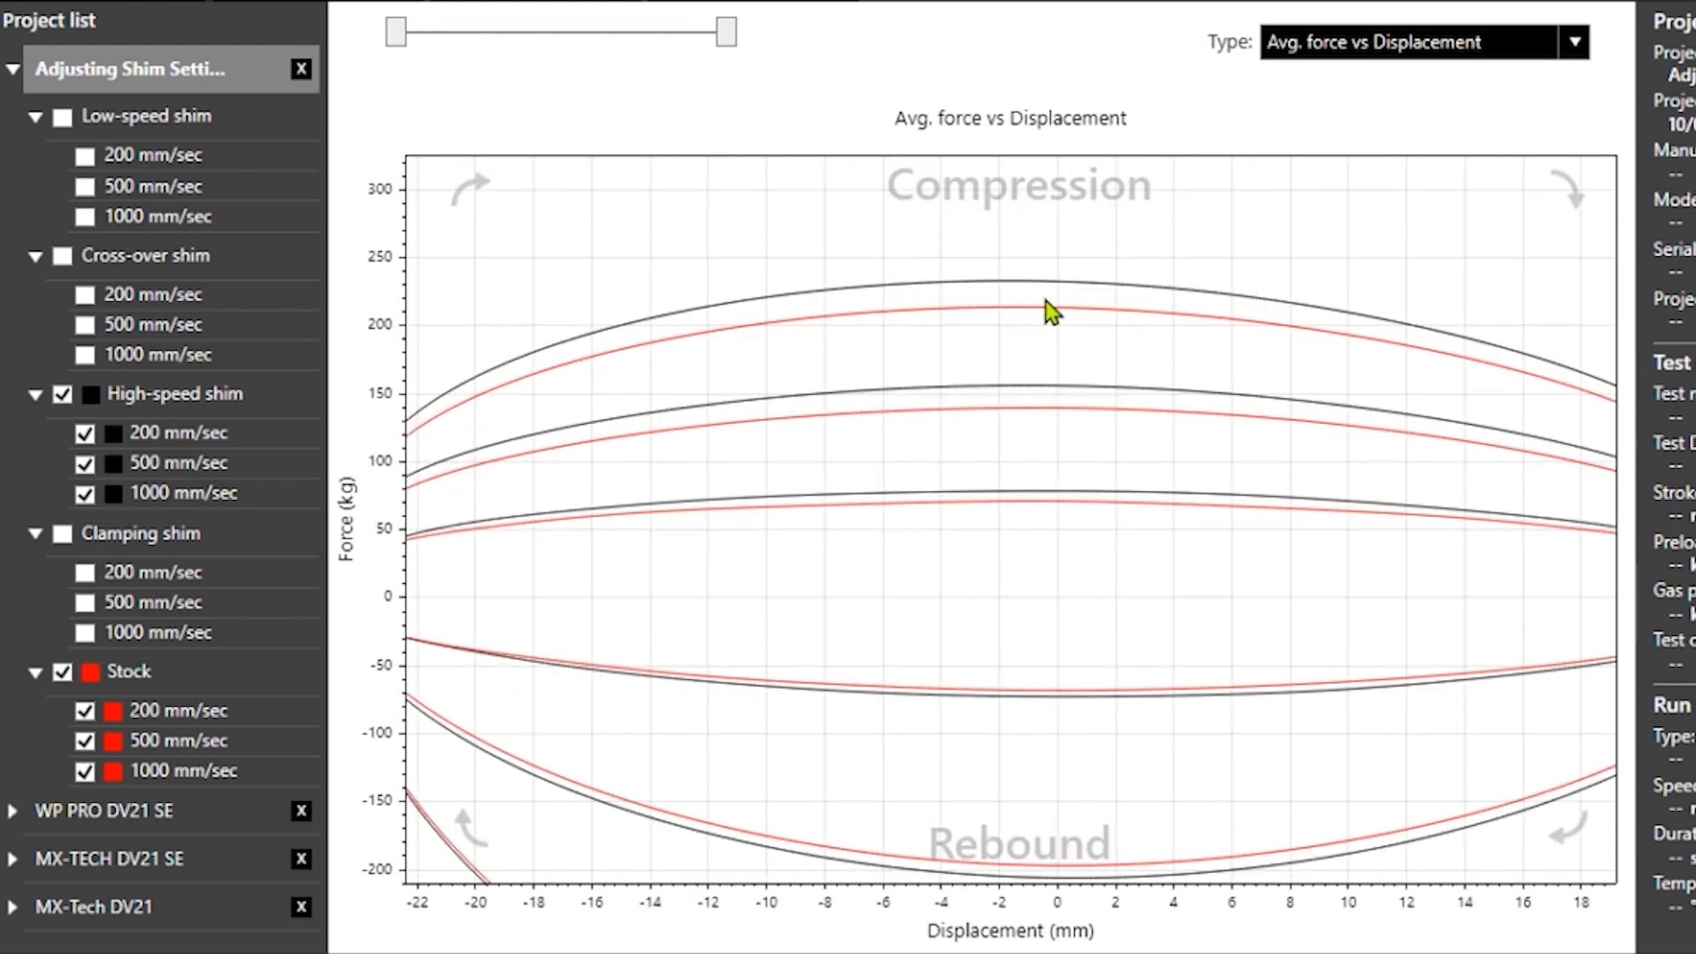
{"action": "left_click_drag", "start_coordinate": [924, 558], "coordinate": [1001, 562]}
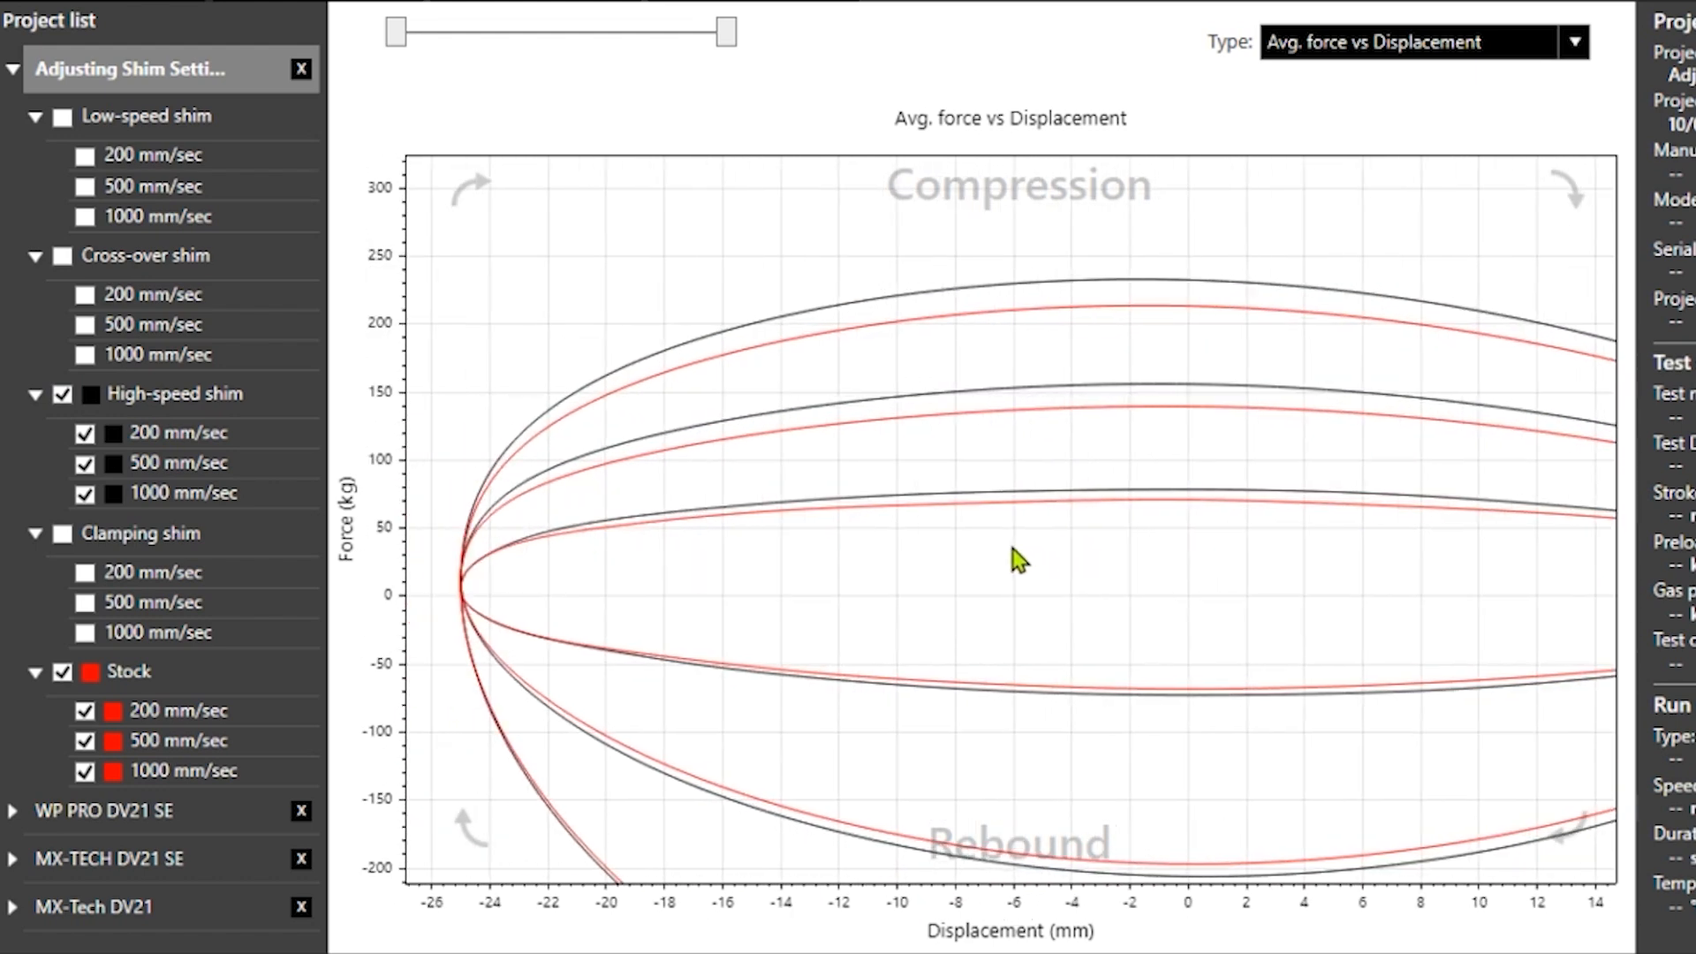
{"action": "scroll", "coordinate": [997, 560], "scroll_direction": "up", "scroll_amount": 2}
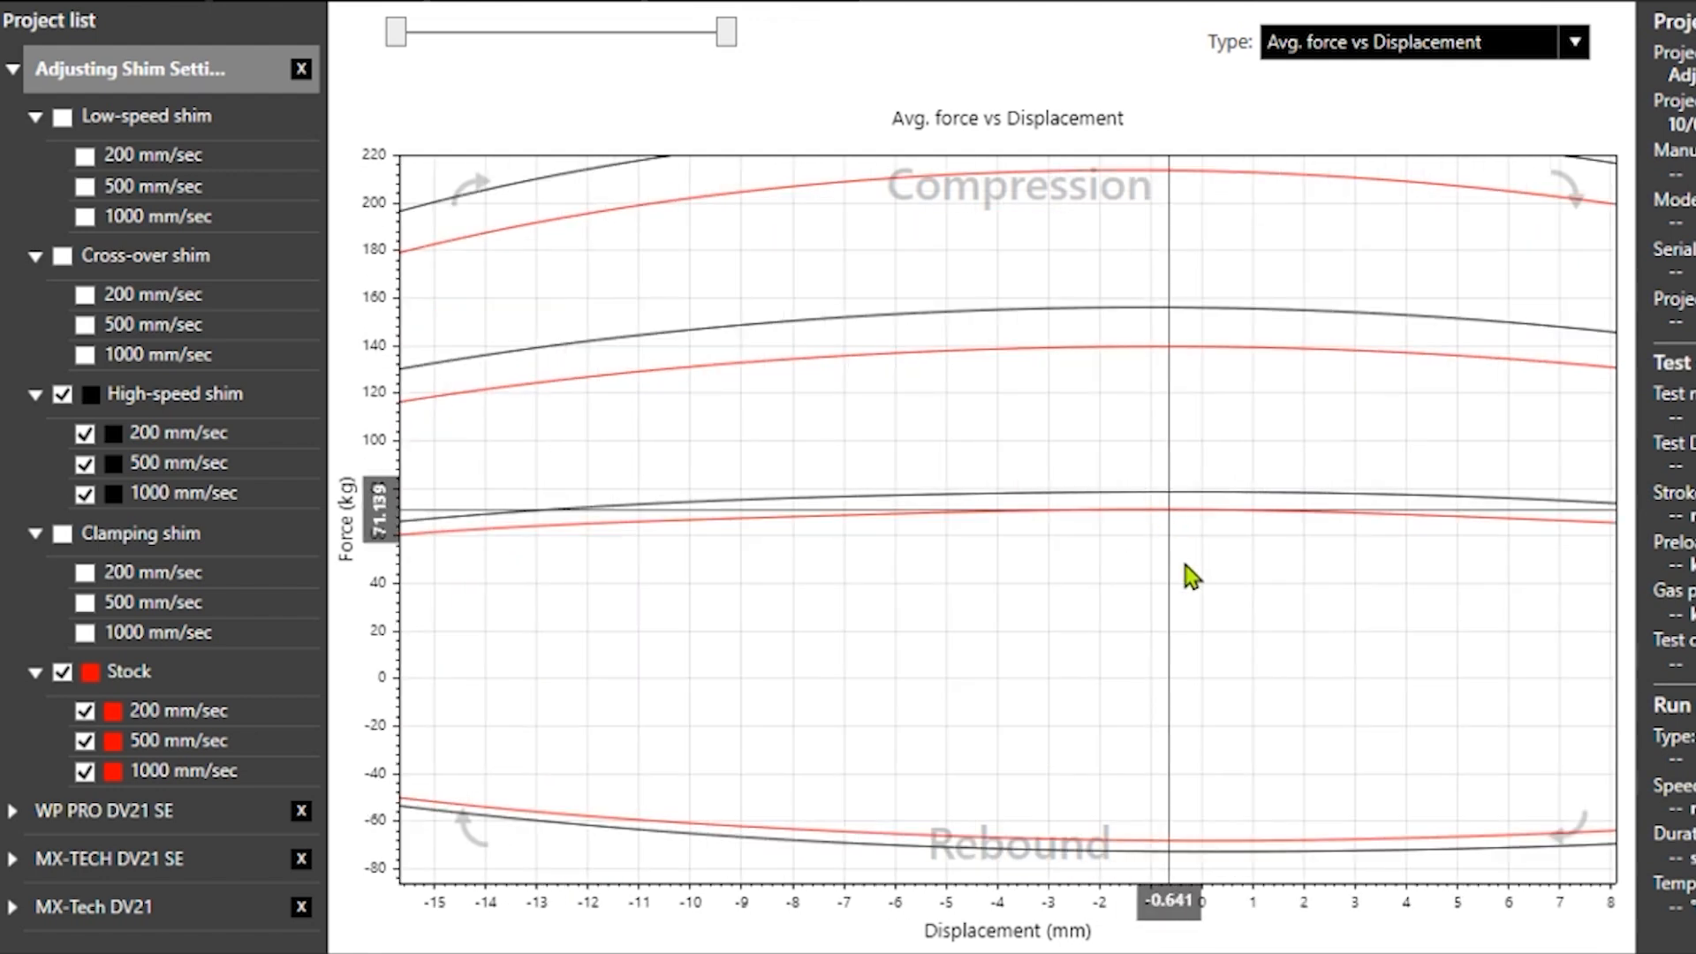
{"action": "scroll", "coordinate": [1007, 637], "scroll_direction": "up", "scroll_amount": 2}
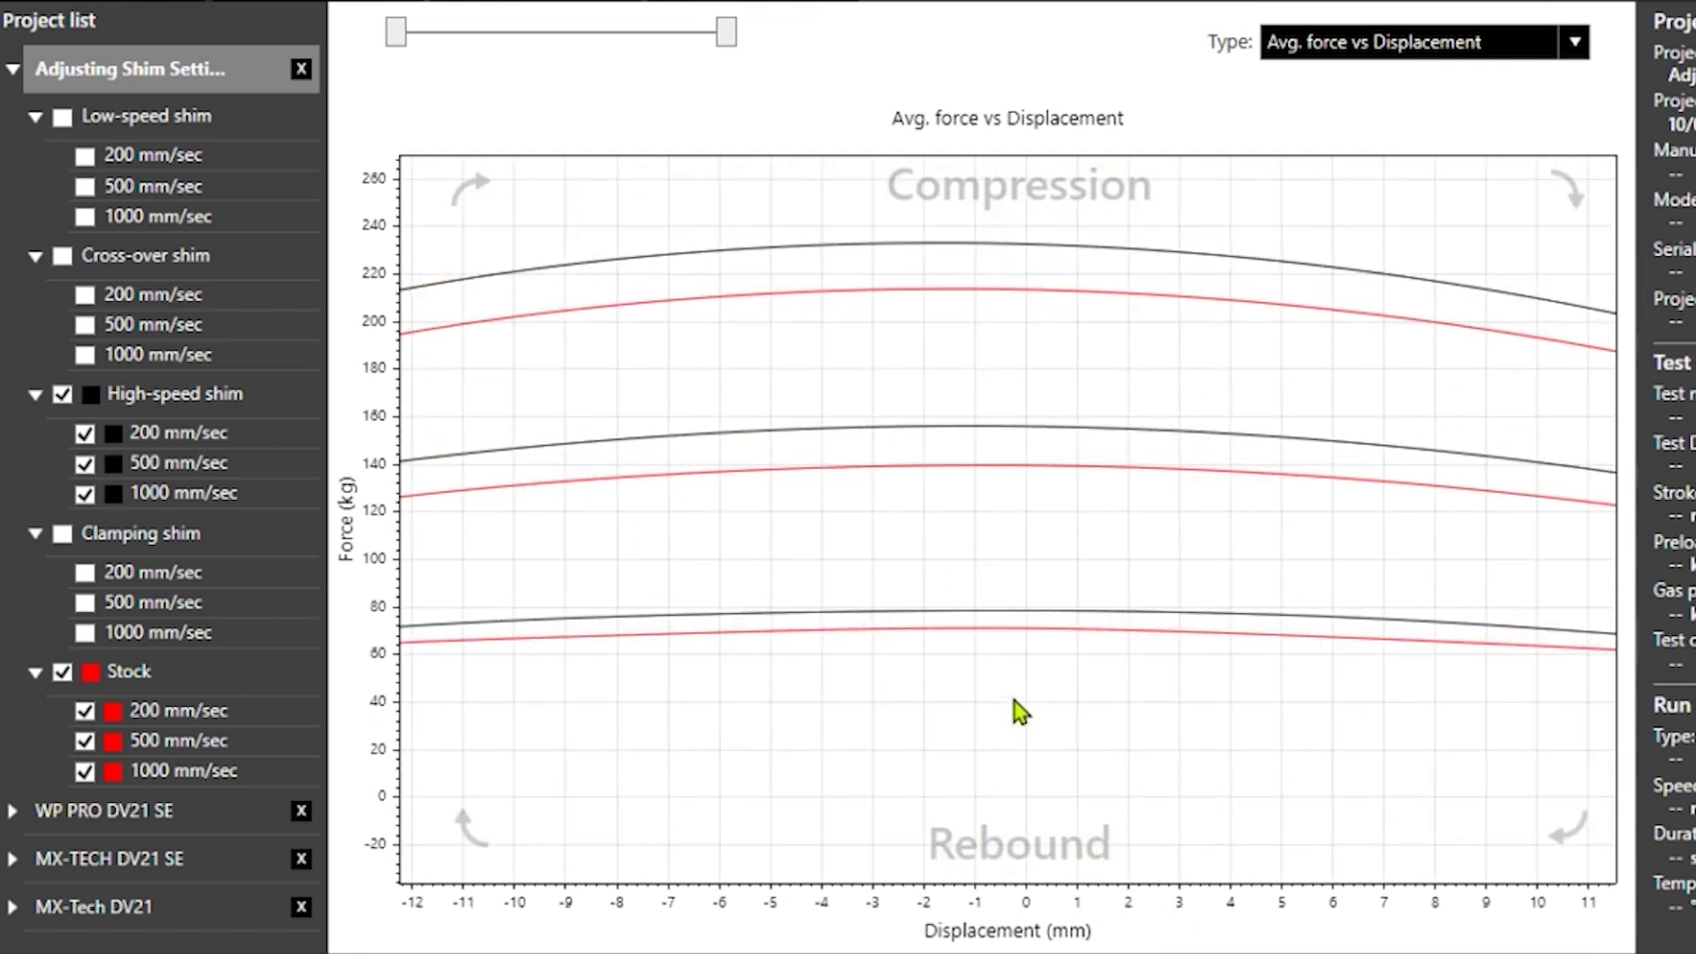
{"action": "left_click", "coordinate": [982, 612]}
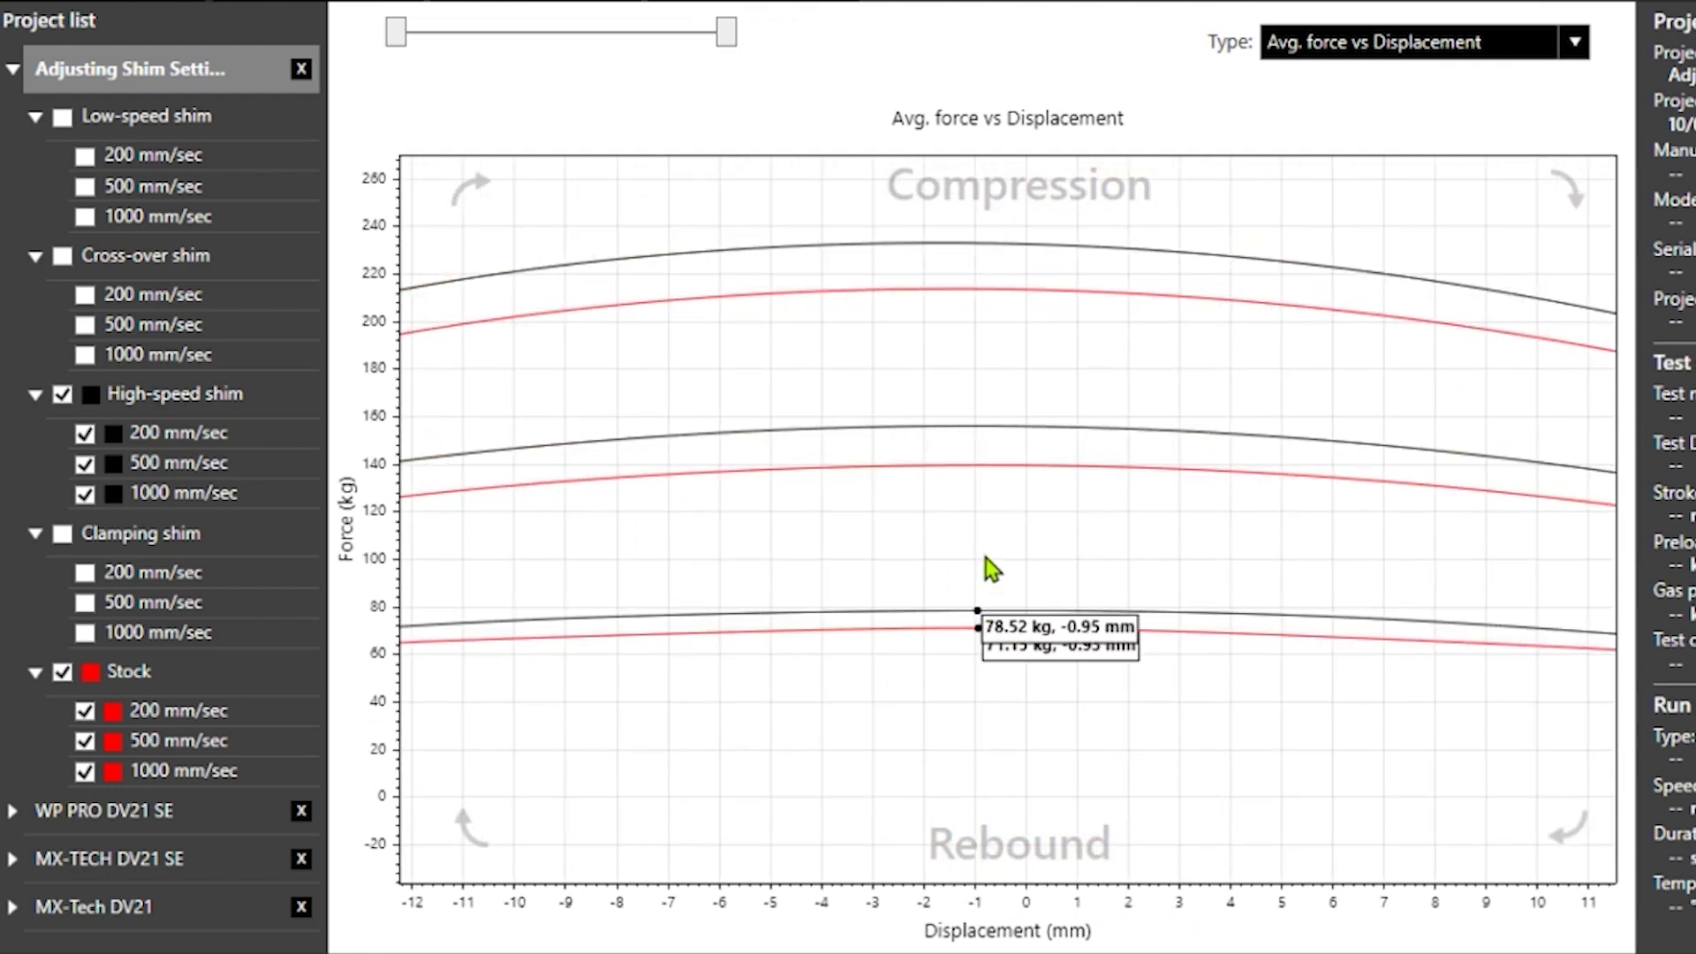
{"action": "left_click", "coordinate": [981, 472]}
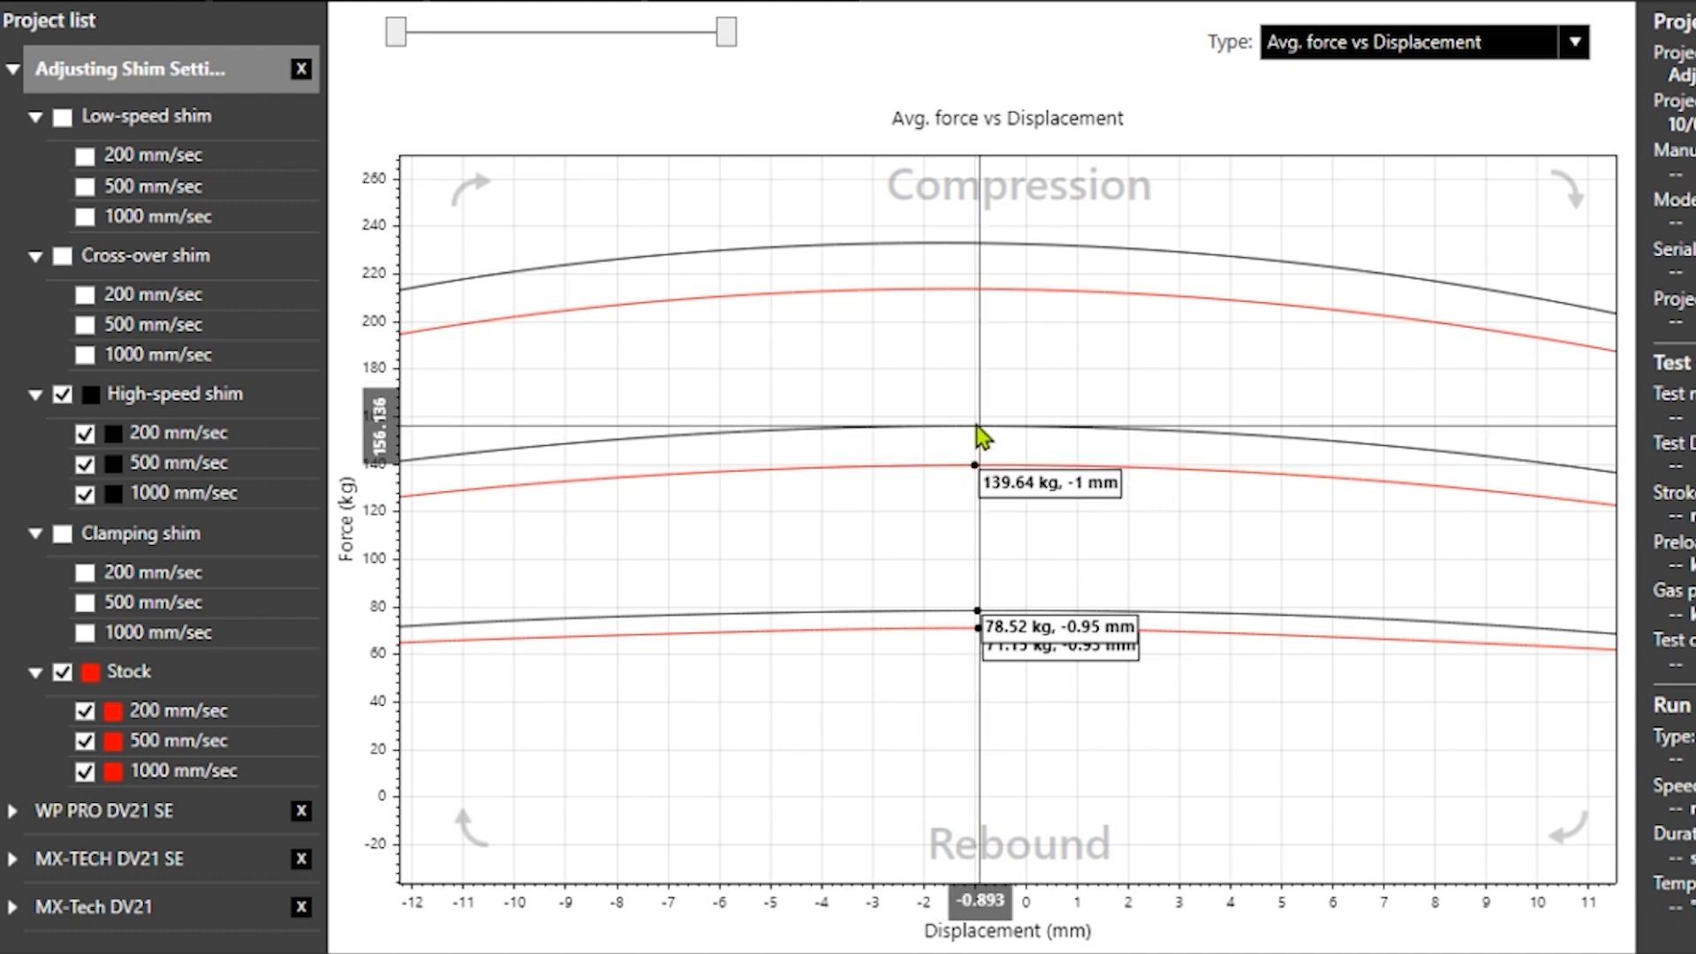
{"action": "left_click", "coordinate": [981, 430]}
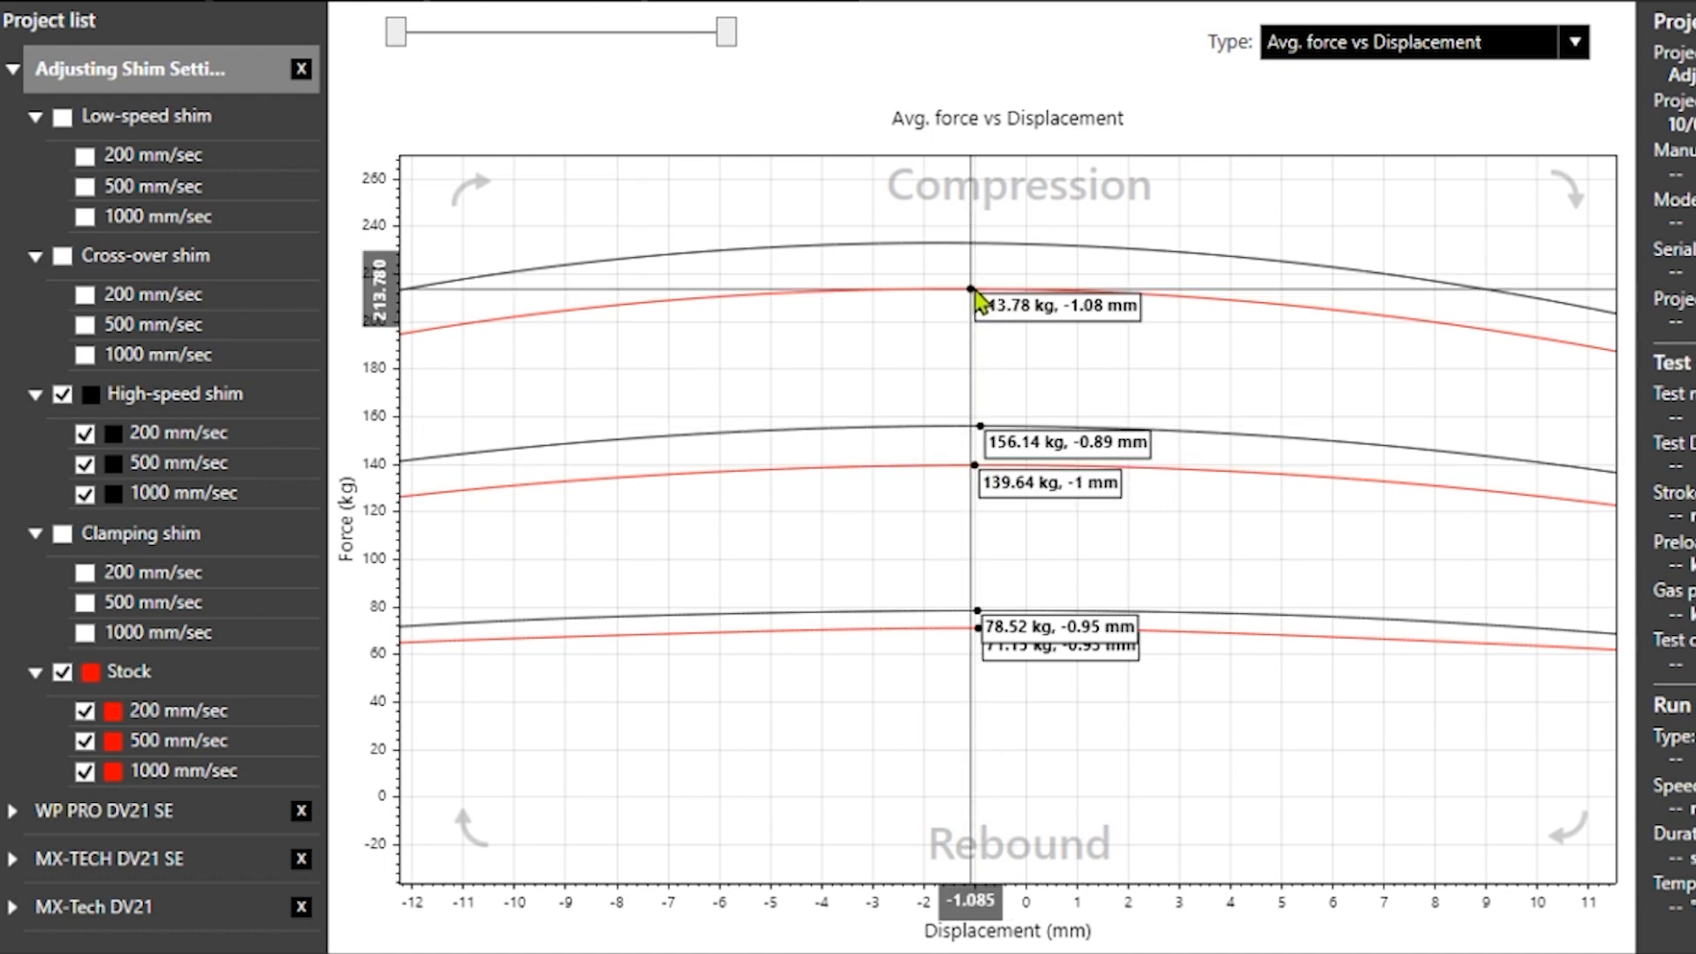
{"action": "left_click", "coordinate": [975, 253]}
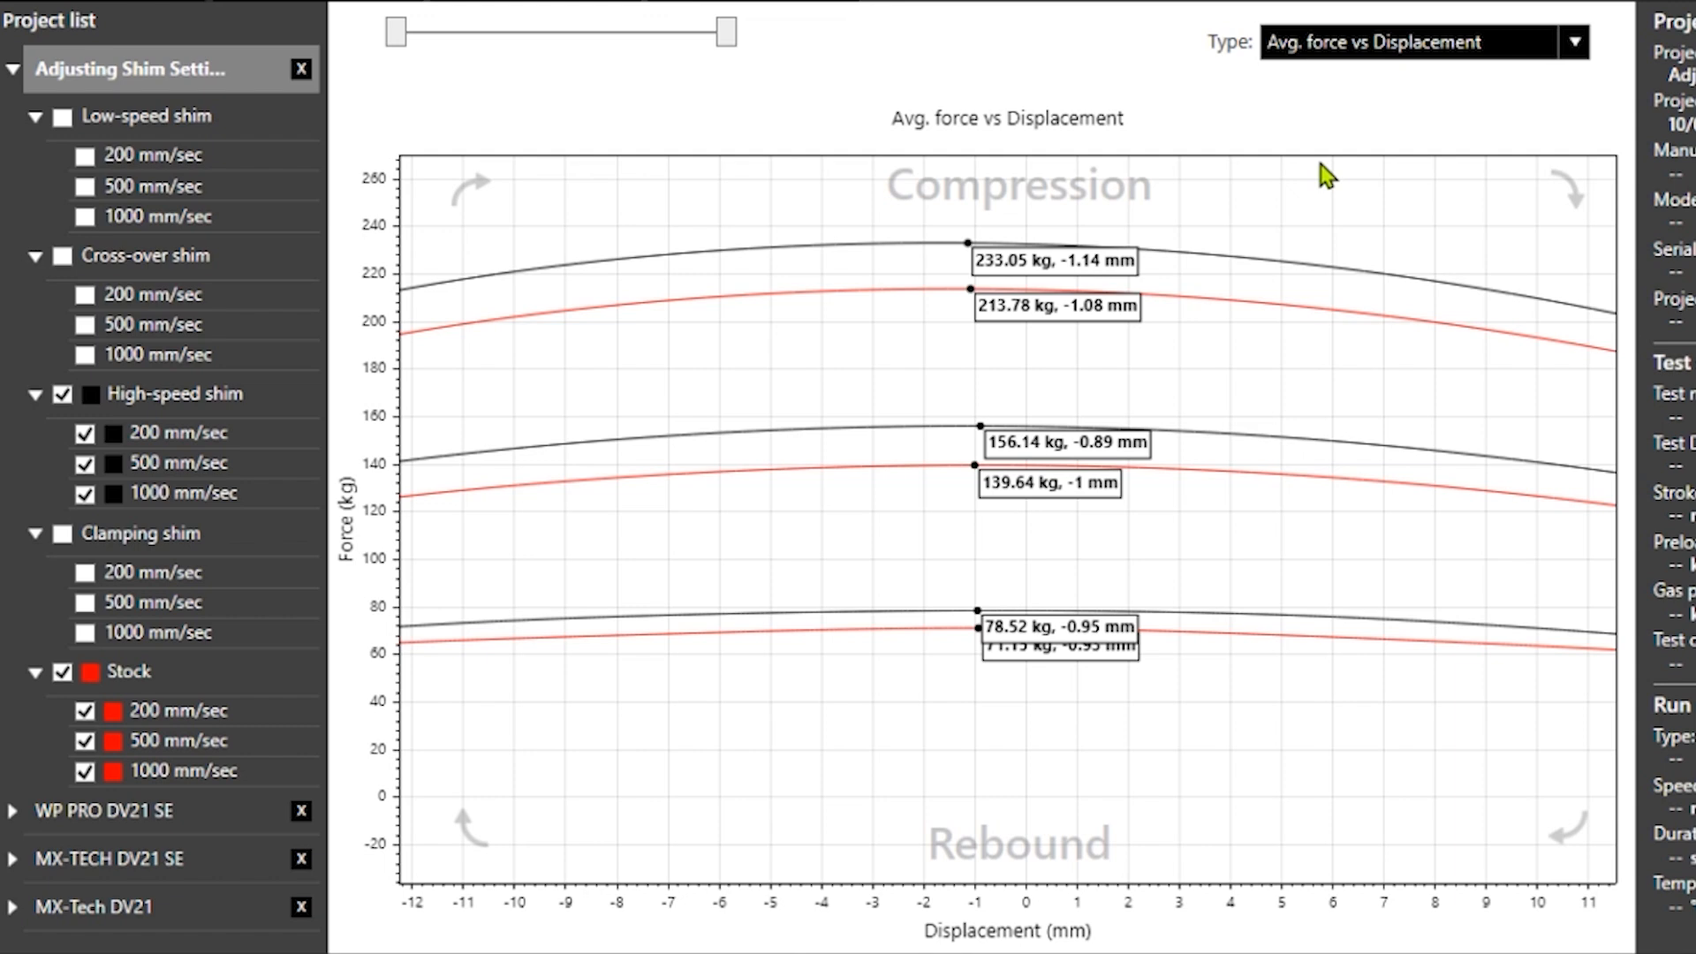
{"action": "left_click_drag", "start_coordinate": [1172, 302], "coordinate": [803, 546]}
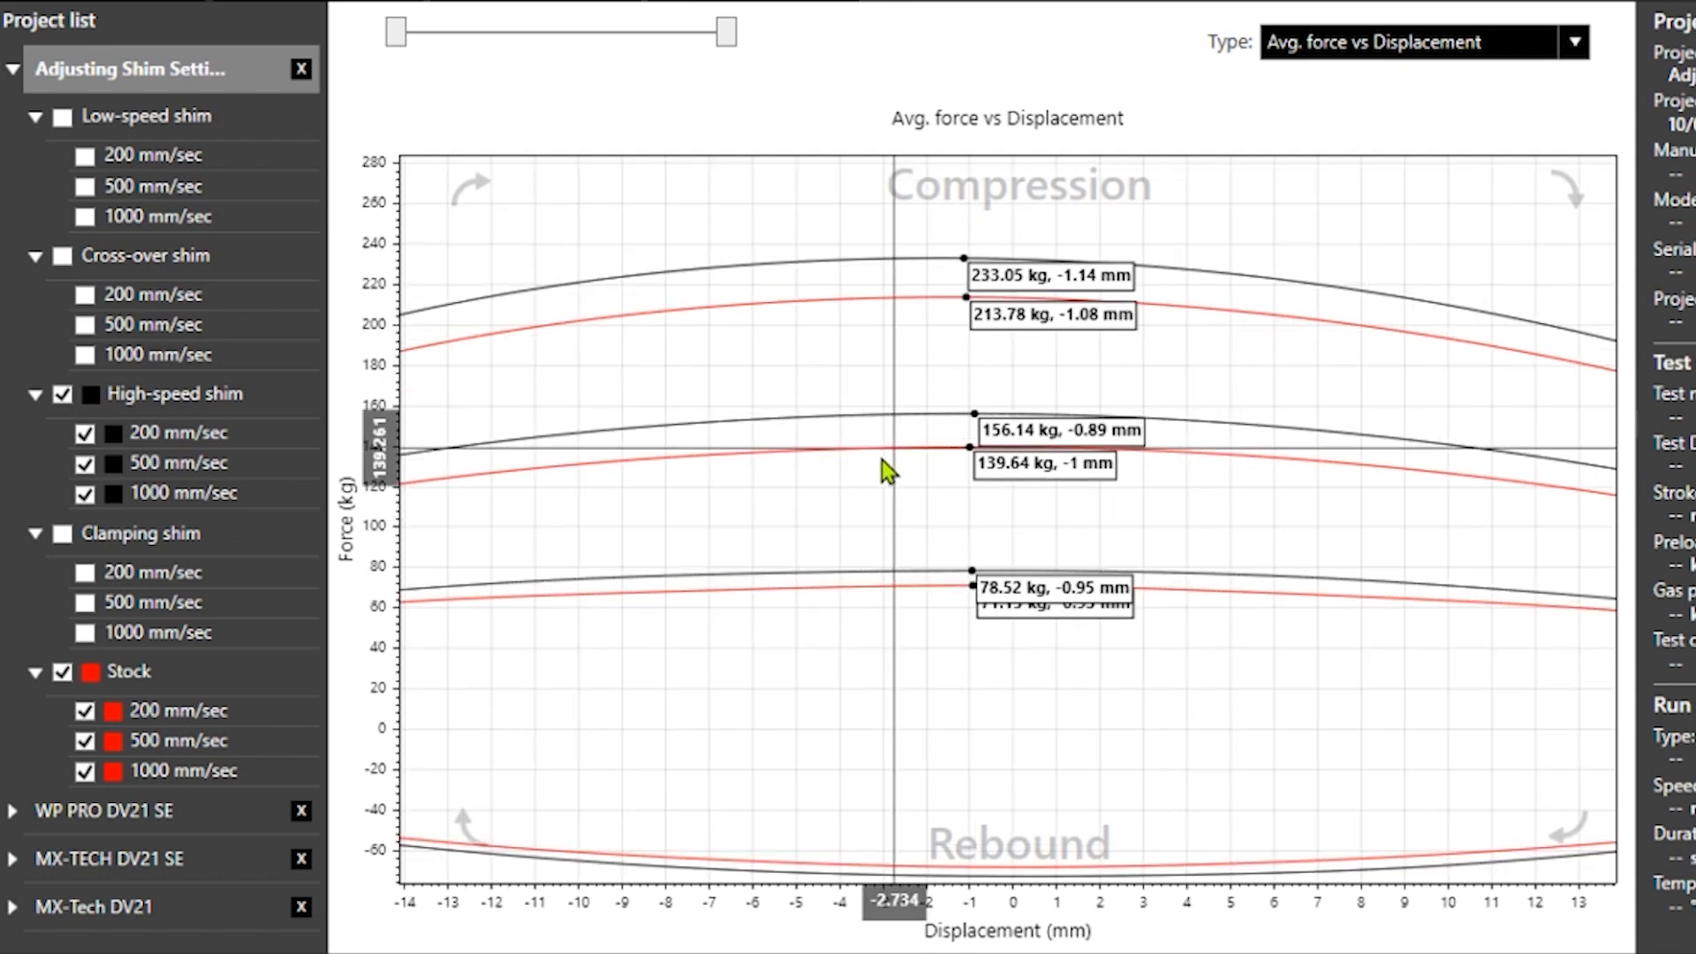
{"action": "scroll", "coordinate": [803, 545], "scroll_direction": "up", "scroll_amount": 3}
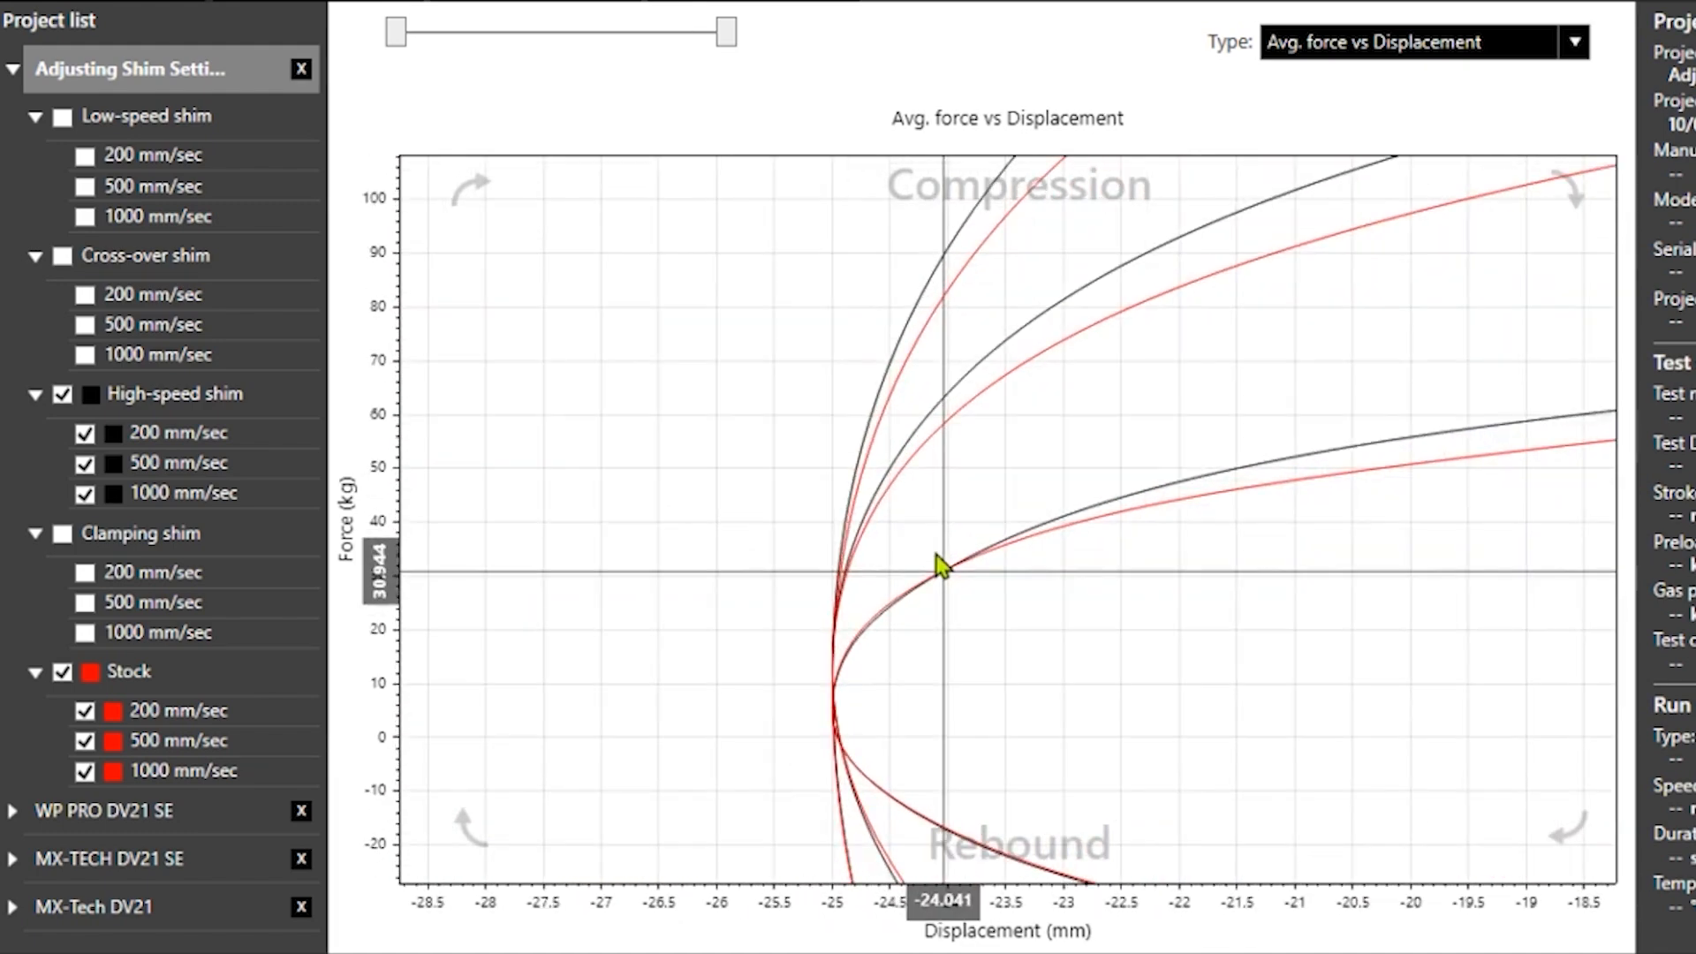
{"action": "scroll", "coordinate": [932, 504], "scroll_direction": "up", "scroll_amount": 2}
{"action": "scroll", "coordinate": [980, 460], "scroll_direction": "down", "scroll_amount": 1}
{"action": "scroll", "coordinate": [993, 516], "scroll_direction": "down", "scroll_amount": 1}
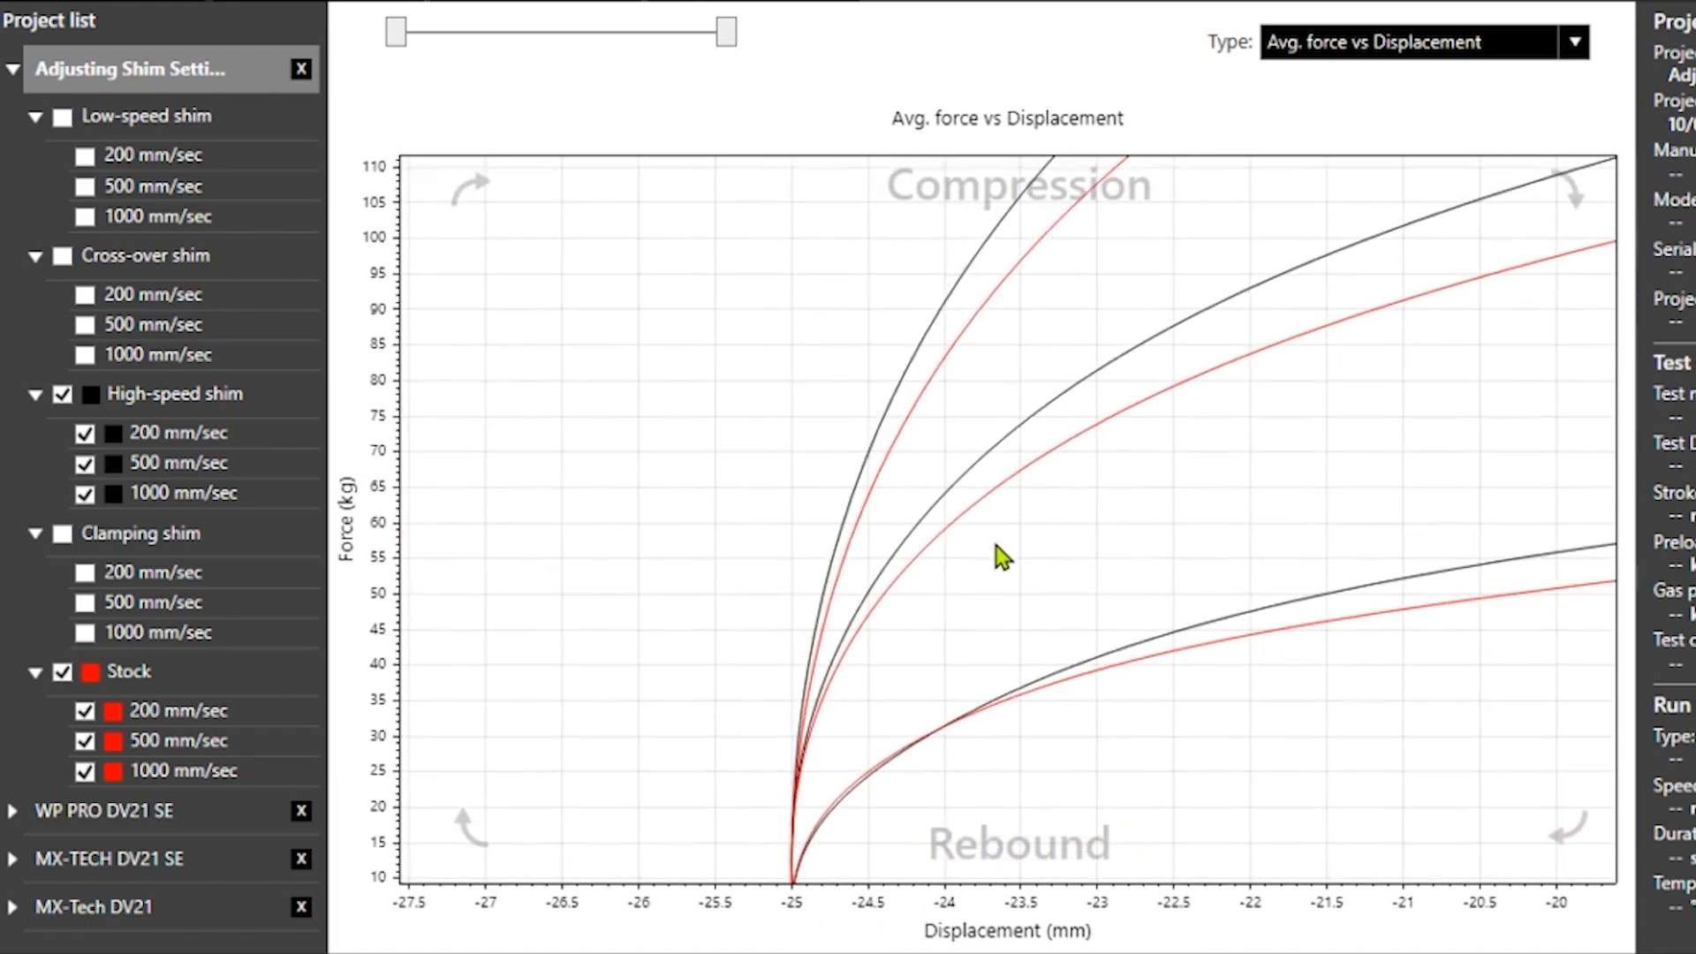
{"action": "scroll", "coordinate": [1001, 556], "scroll_direction": "down", "scroll_amount": 1}
{"action": "scroll", "coordinate": [1048, 544], "scroll_direction": "up", "scroll_amount": 1}
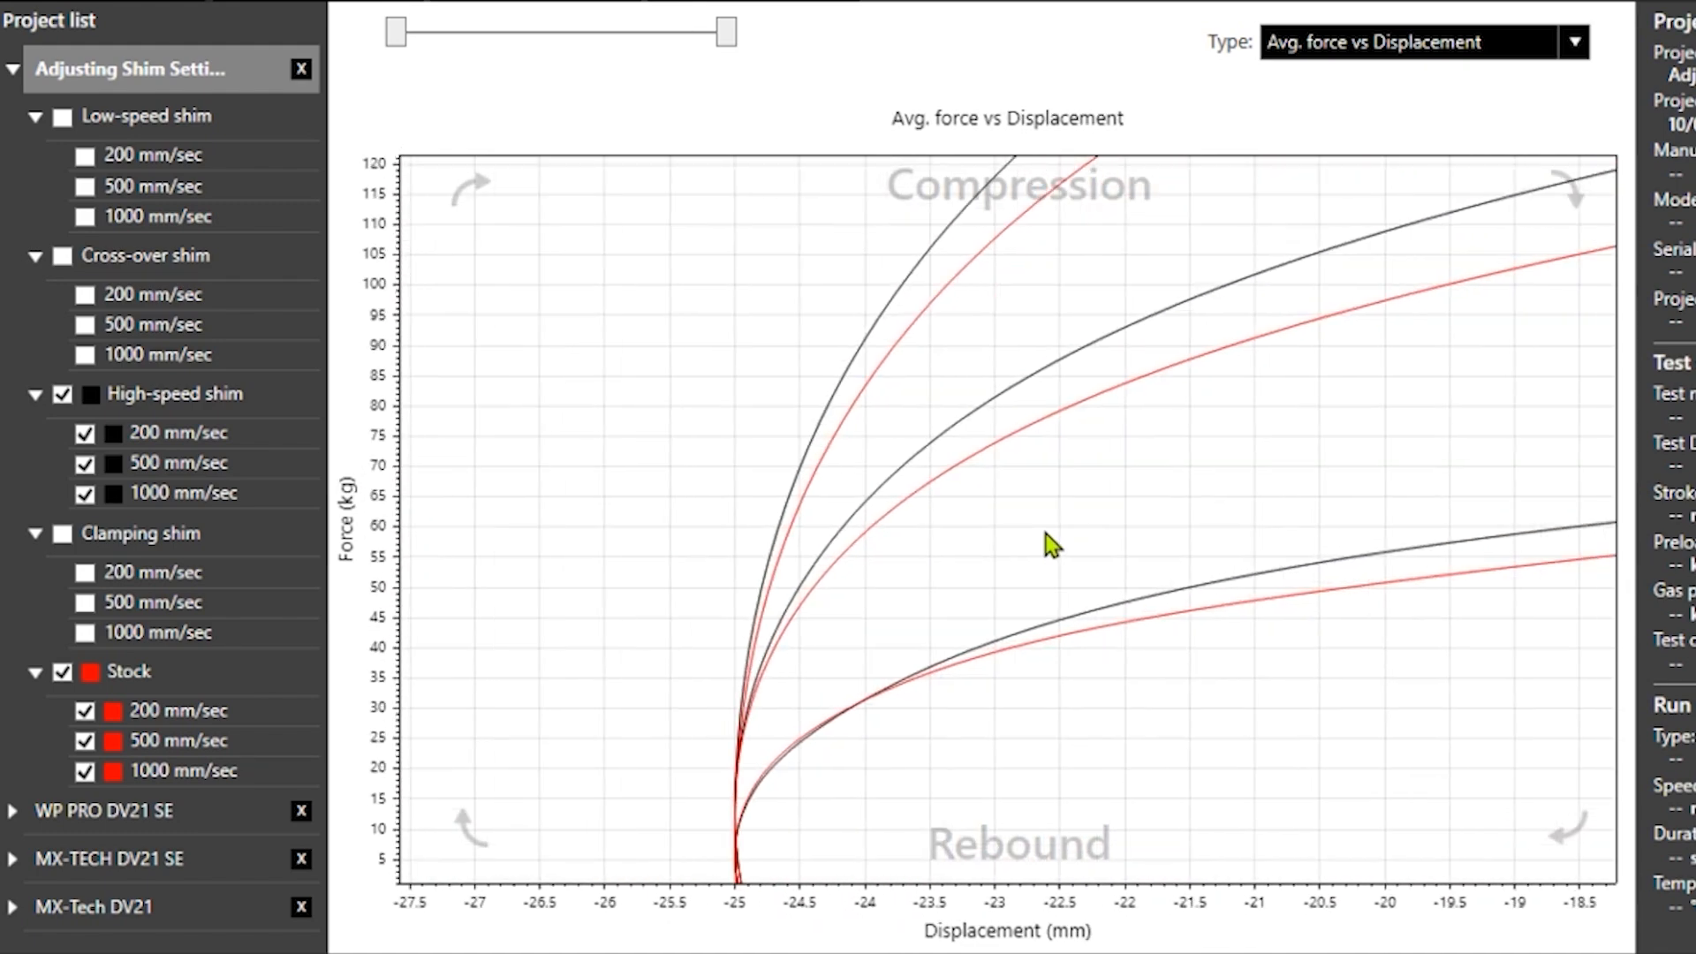
{"action": "scroll", "coordinate": [1049, 545], "scroll_direction": "down", "scroll_amount": 2}
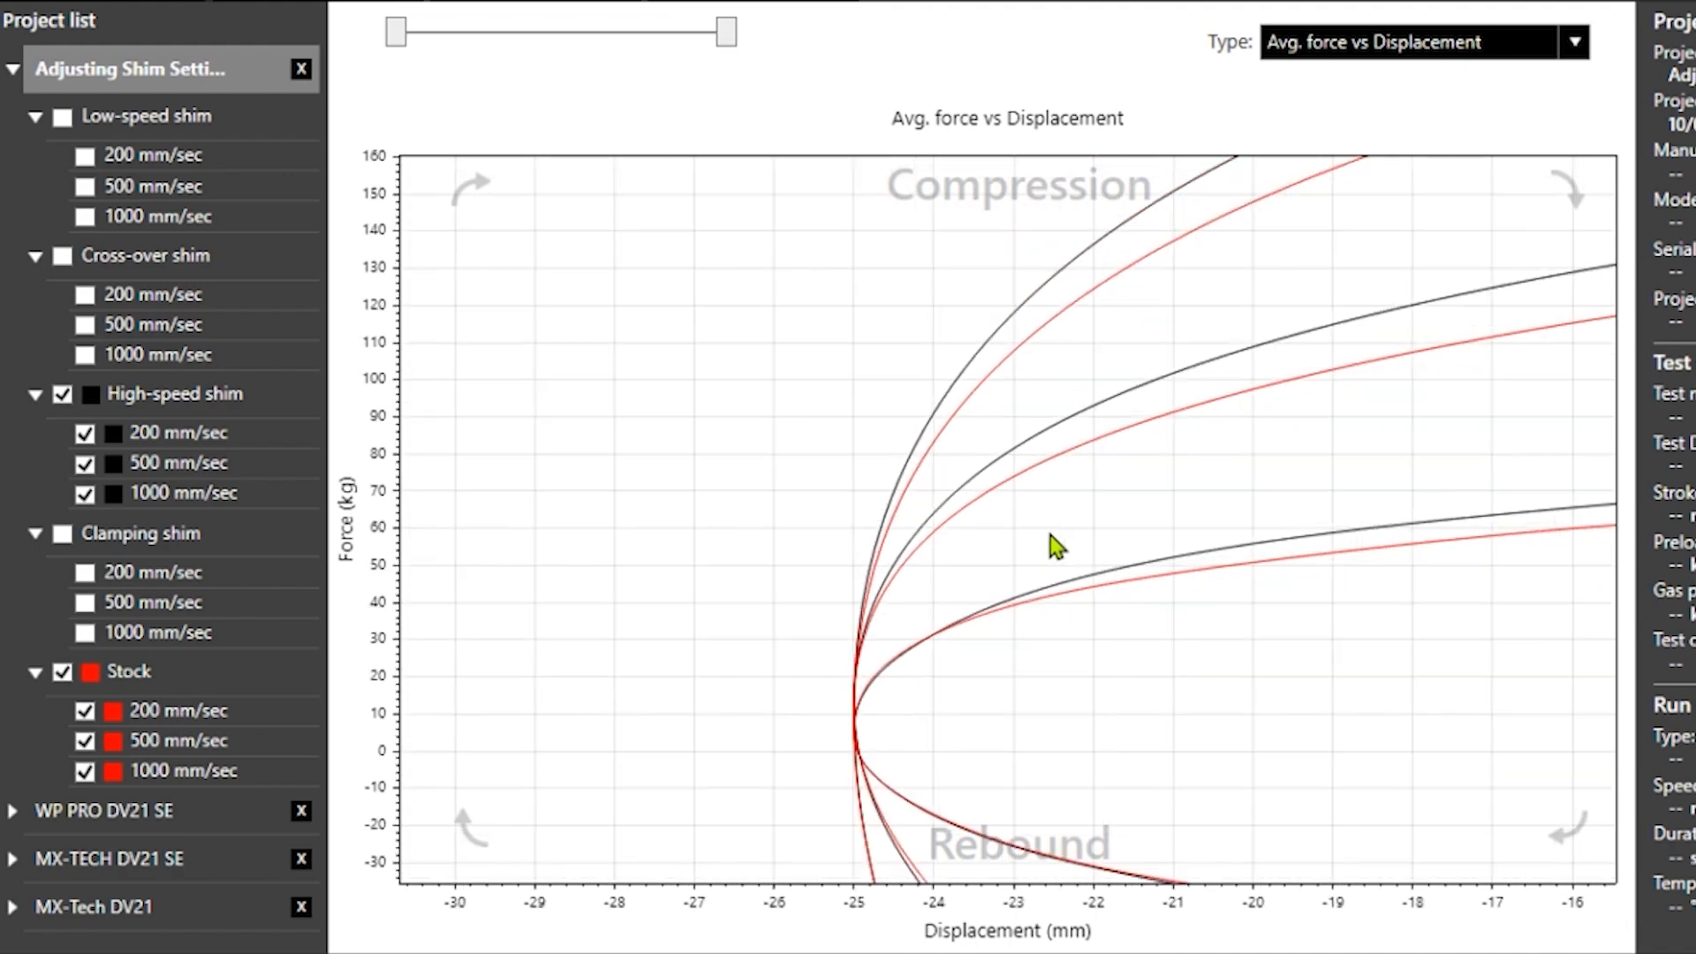
{"action": "scroll", "coordinate": [1048, 545], "scroll_direction": "down", "scroll_amount": 2}
{"action": "scroll", "coordinate": [955, 551], "scroll_direction": "down", "scroll_amount": 2}
{"action": "scroll", "coordinate": [1117, 506], "scroll_direction": "down", "scroll_amount": 2}
{"action": "scroll", "coordinate": [1173, 493], "scroll_direction": "down", "scroll_amount": 2}
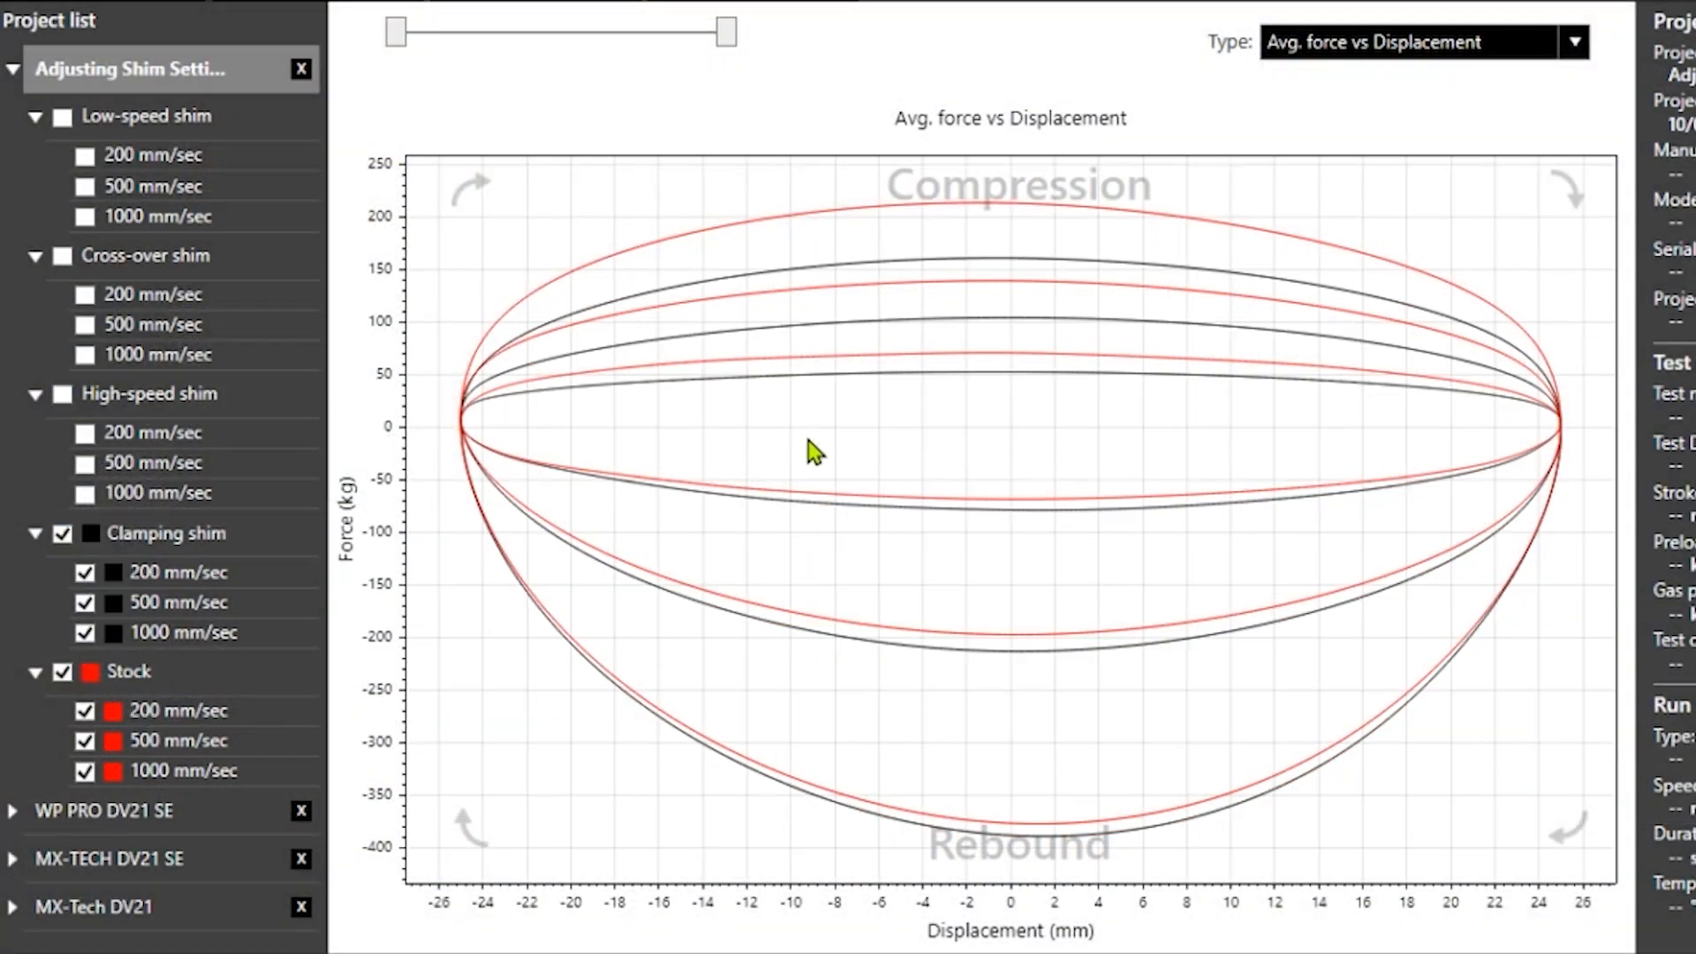
{"action": "scroll", "coordinate": [809, 451], "scroll_direction": "up", "scroll_amount": 1}
{"action": "scroll", "coordinate": [1006, 451], "scroll_direction": "up", "scroll_amount": 1}
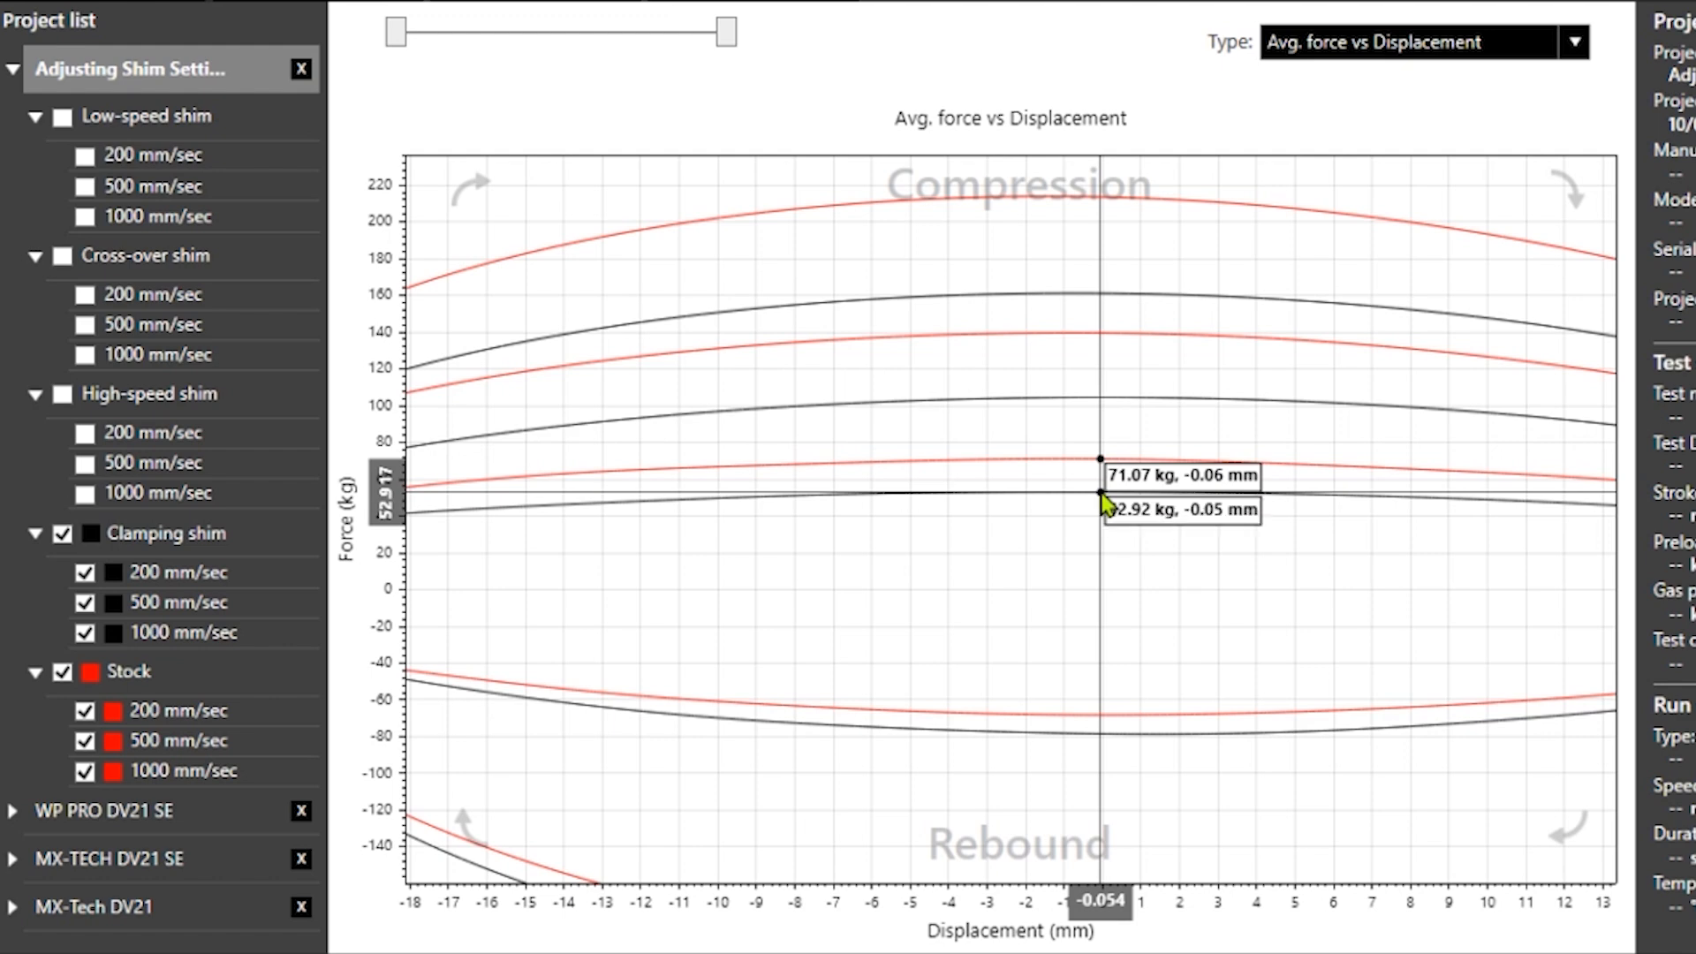
{"action": "scroll", "coordinate": [1104, 383], "scroll_direction": "up", "scroll_amount": 1}
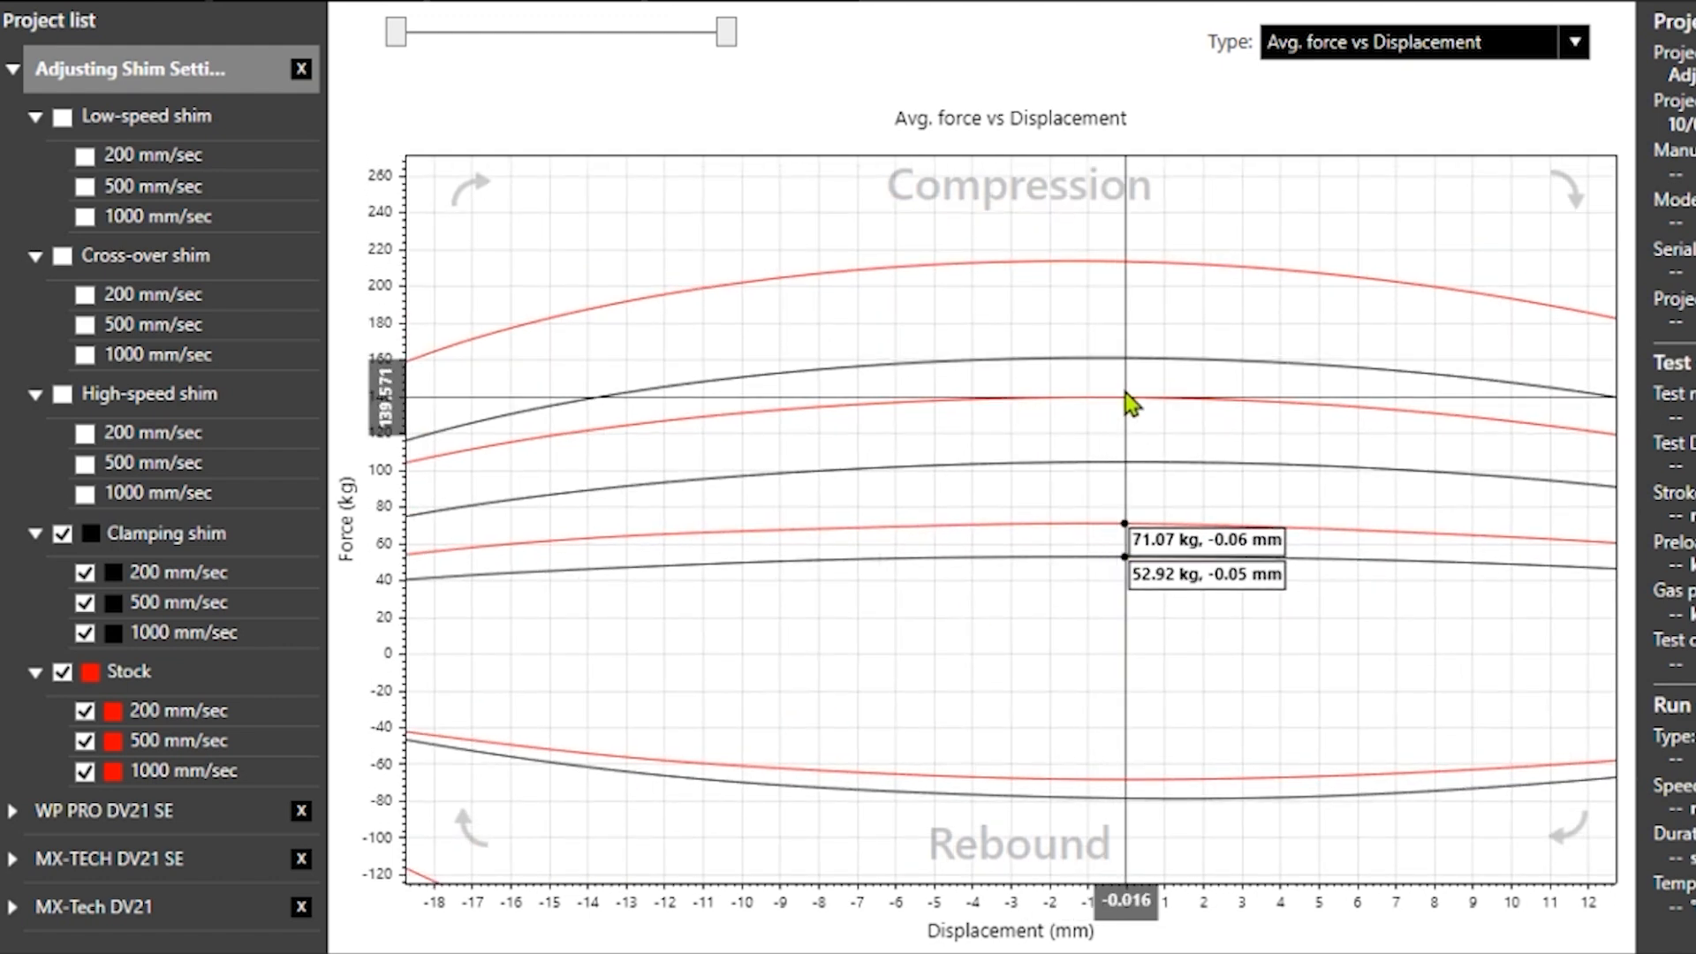
Pin stock peaks 139.57 and 213.36 kg and clamping-shim peak 161.07 kg, then view the rebound curves
{"action": "left_click", "coordinate": [1130, 403]}
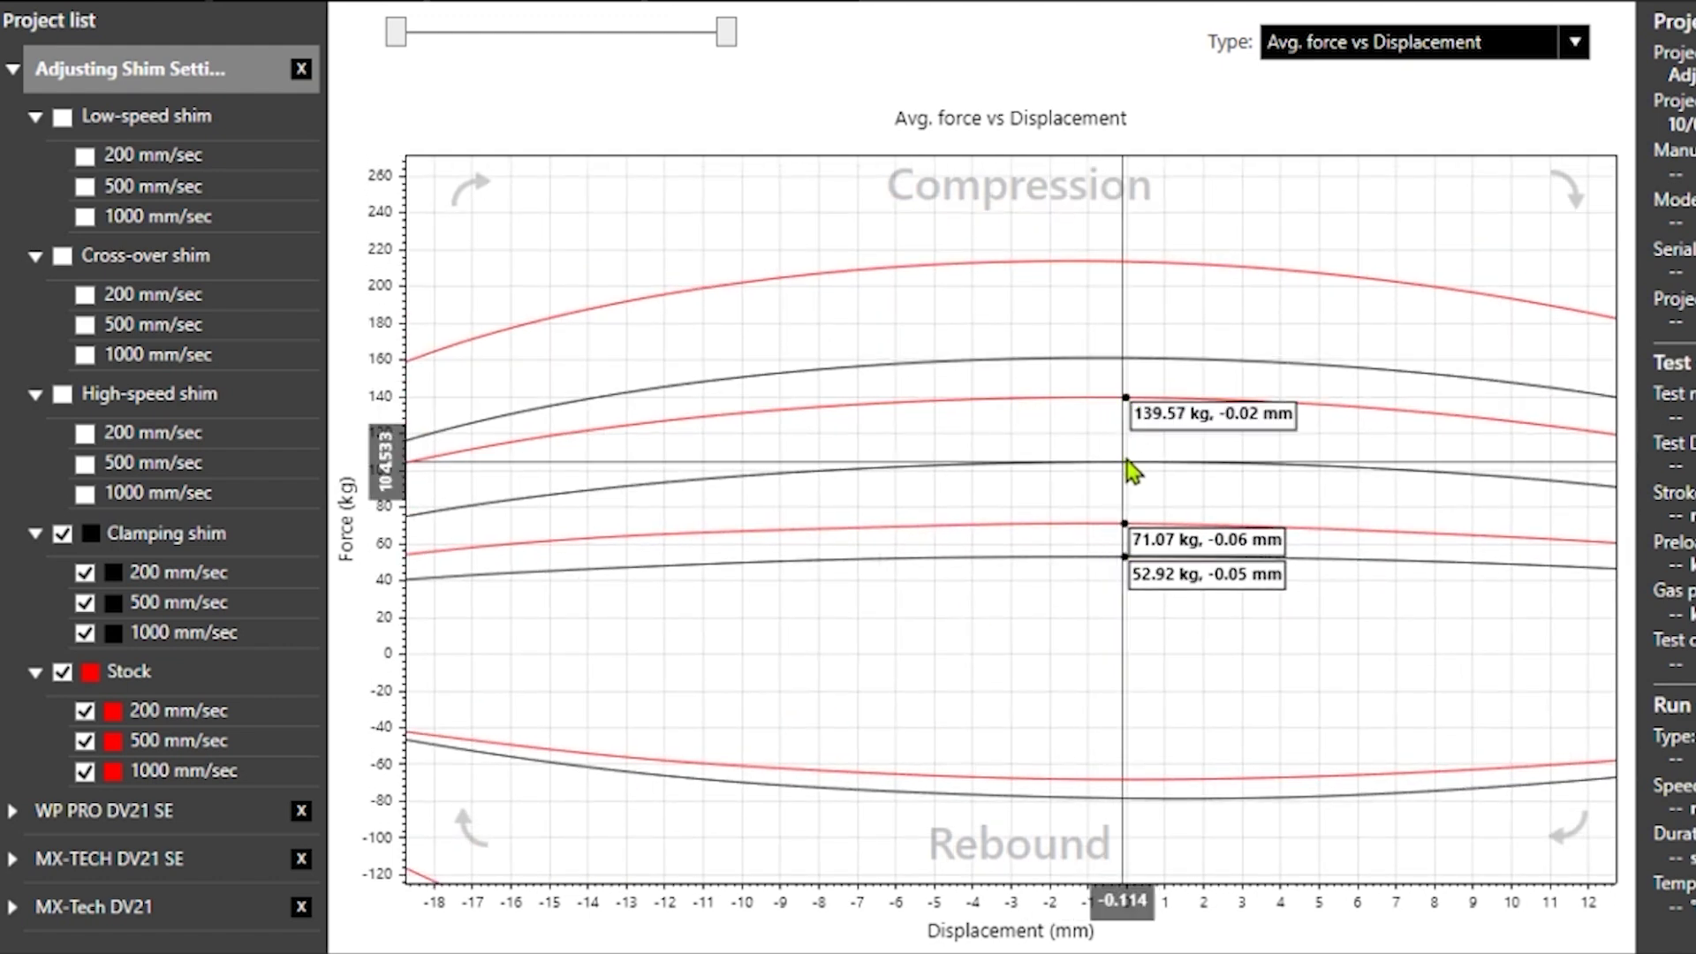
{"action": "left_click", "coordinate": [1133, 274]}
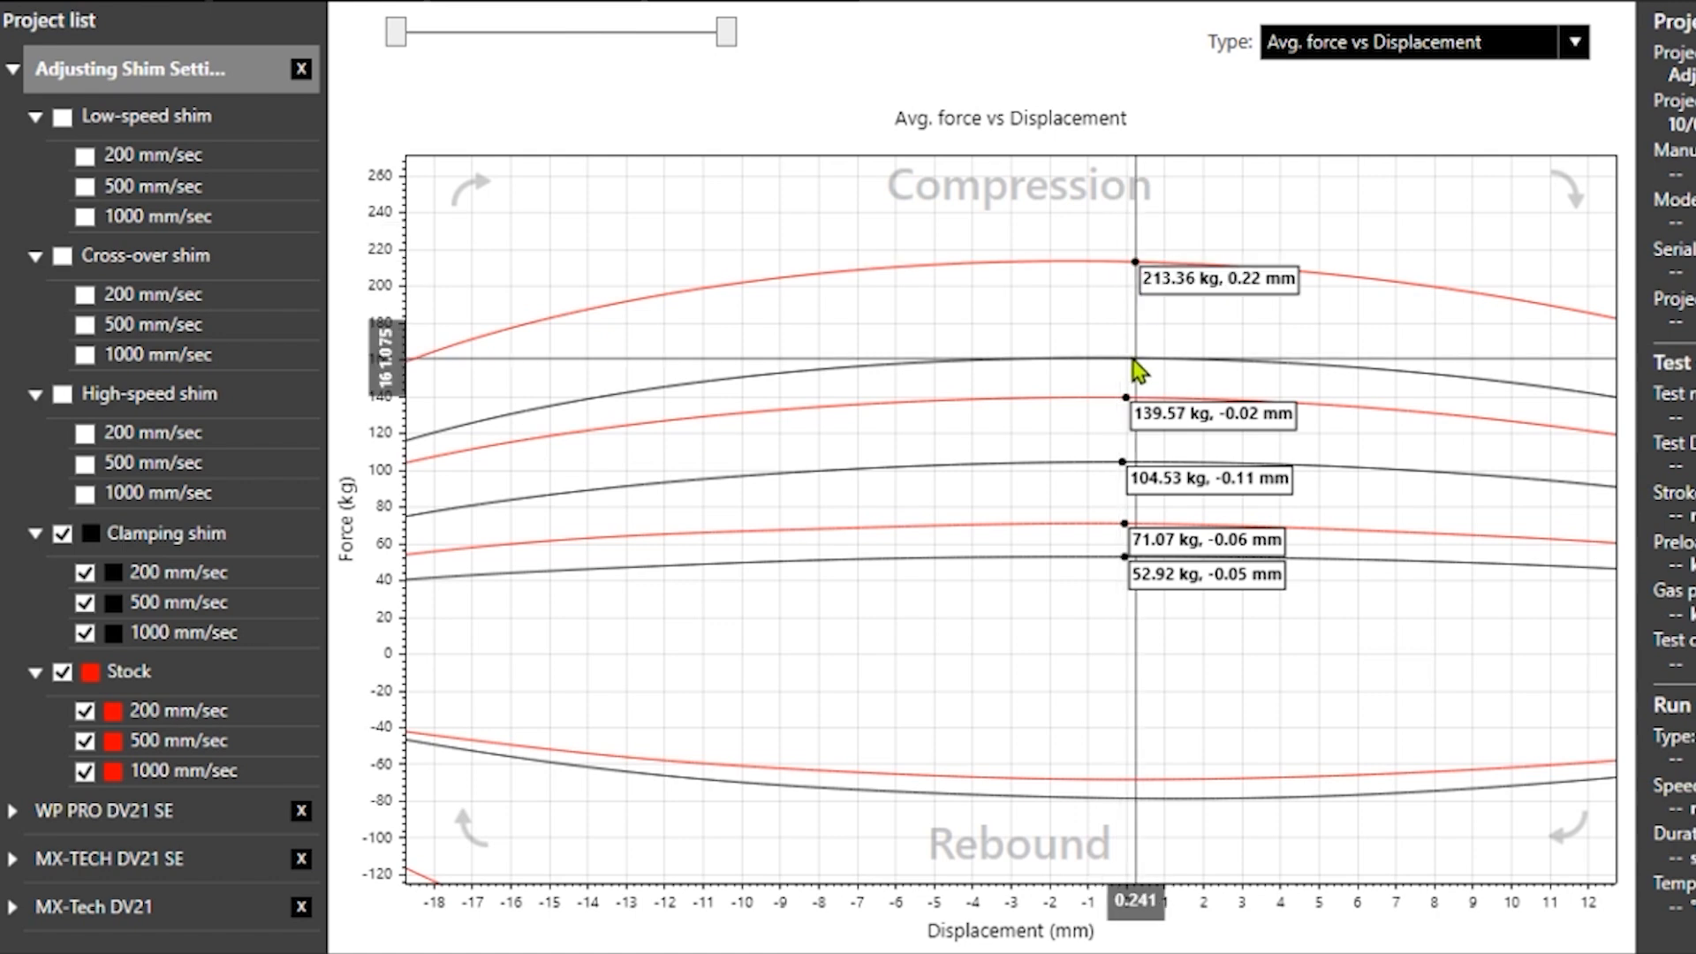
{"action": "left_click", "coordinate": [1137, 366]}
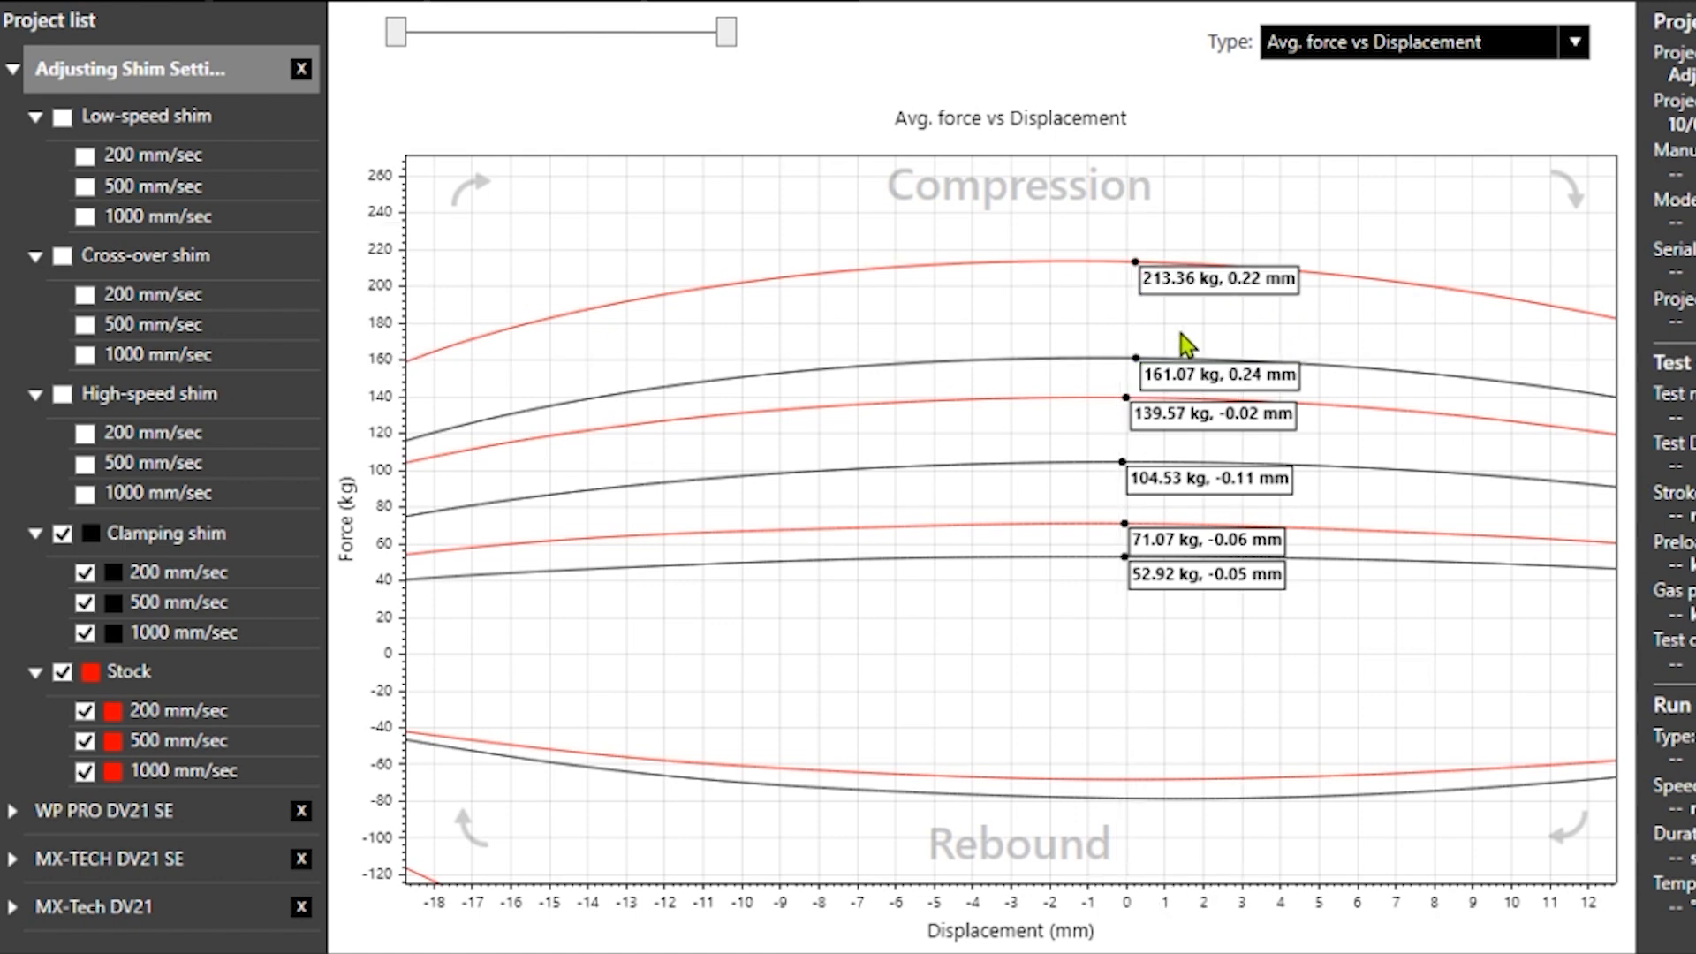
{"action": "scroll", "coordinate": [915, 551], "scroll_direction": "down", "scroll_amount": 3}
{"action": "left_click_drag", "start_coordinate": [914, 550], "coordinate": [719, 238]}
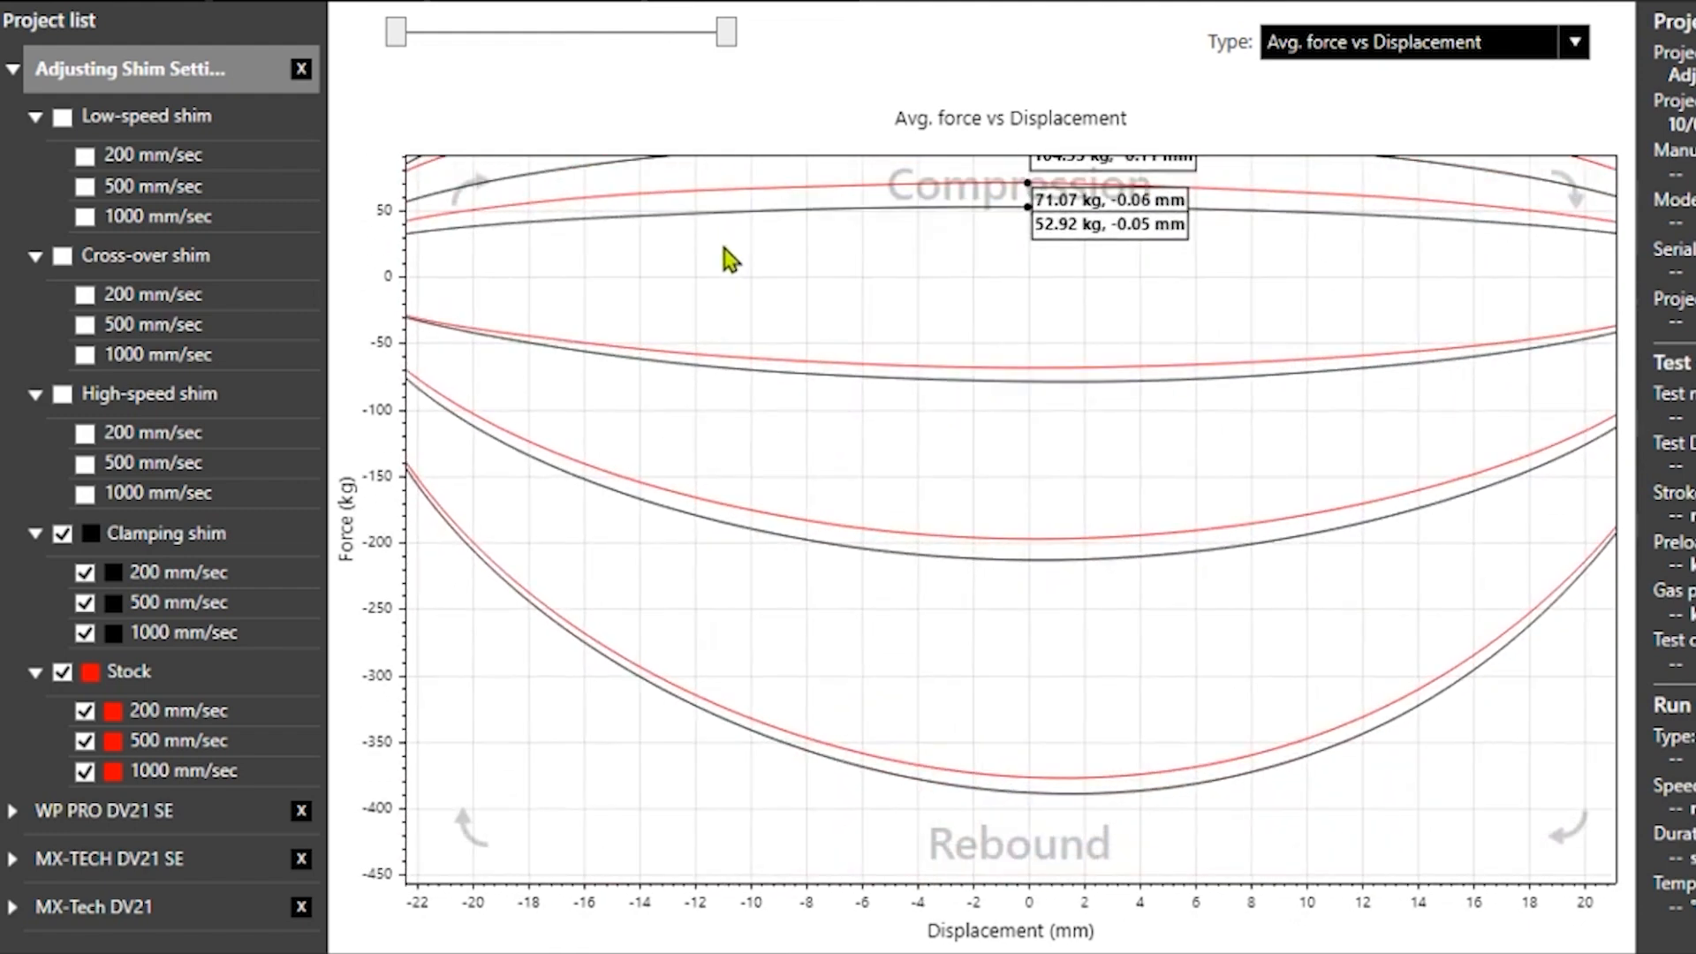
{"action": "scroll", "coordinate": [720, 237], "scroll_direction": "down", "scroll_amount": 2}
{"action": "scroll", "coordinate": [654, 492], "scroll_direction": "up", "scroll_amount": 8}
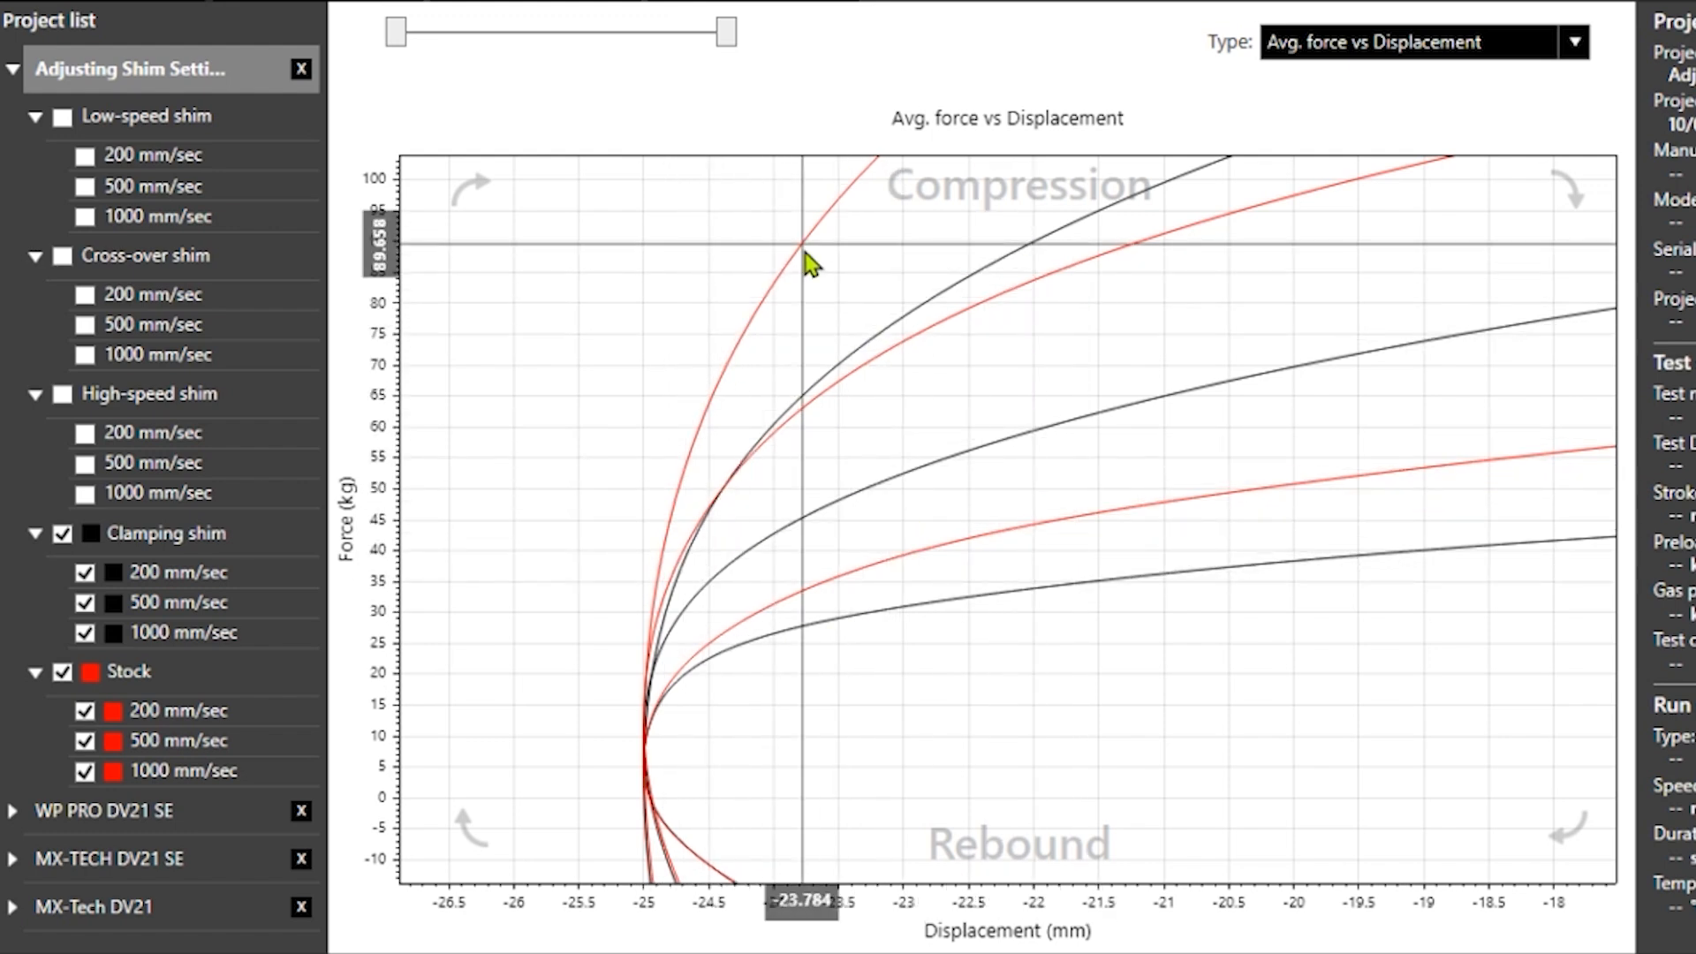
{"action": "scroll", "coordinate": [809, 265], "scroll_direction": "down", "scroll_amount": 3}
{"action": "scroll", "coordinate": [1153, 408], "scroll_direction": "down", "scroll_amount": 5}
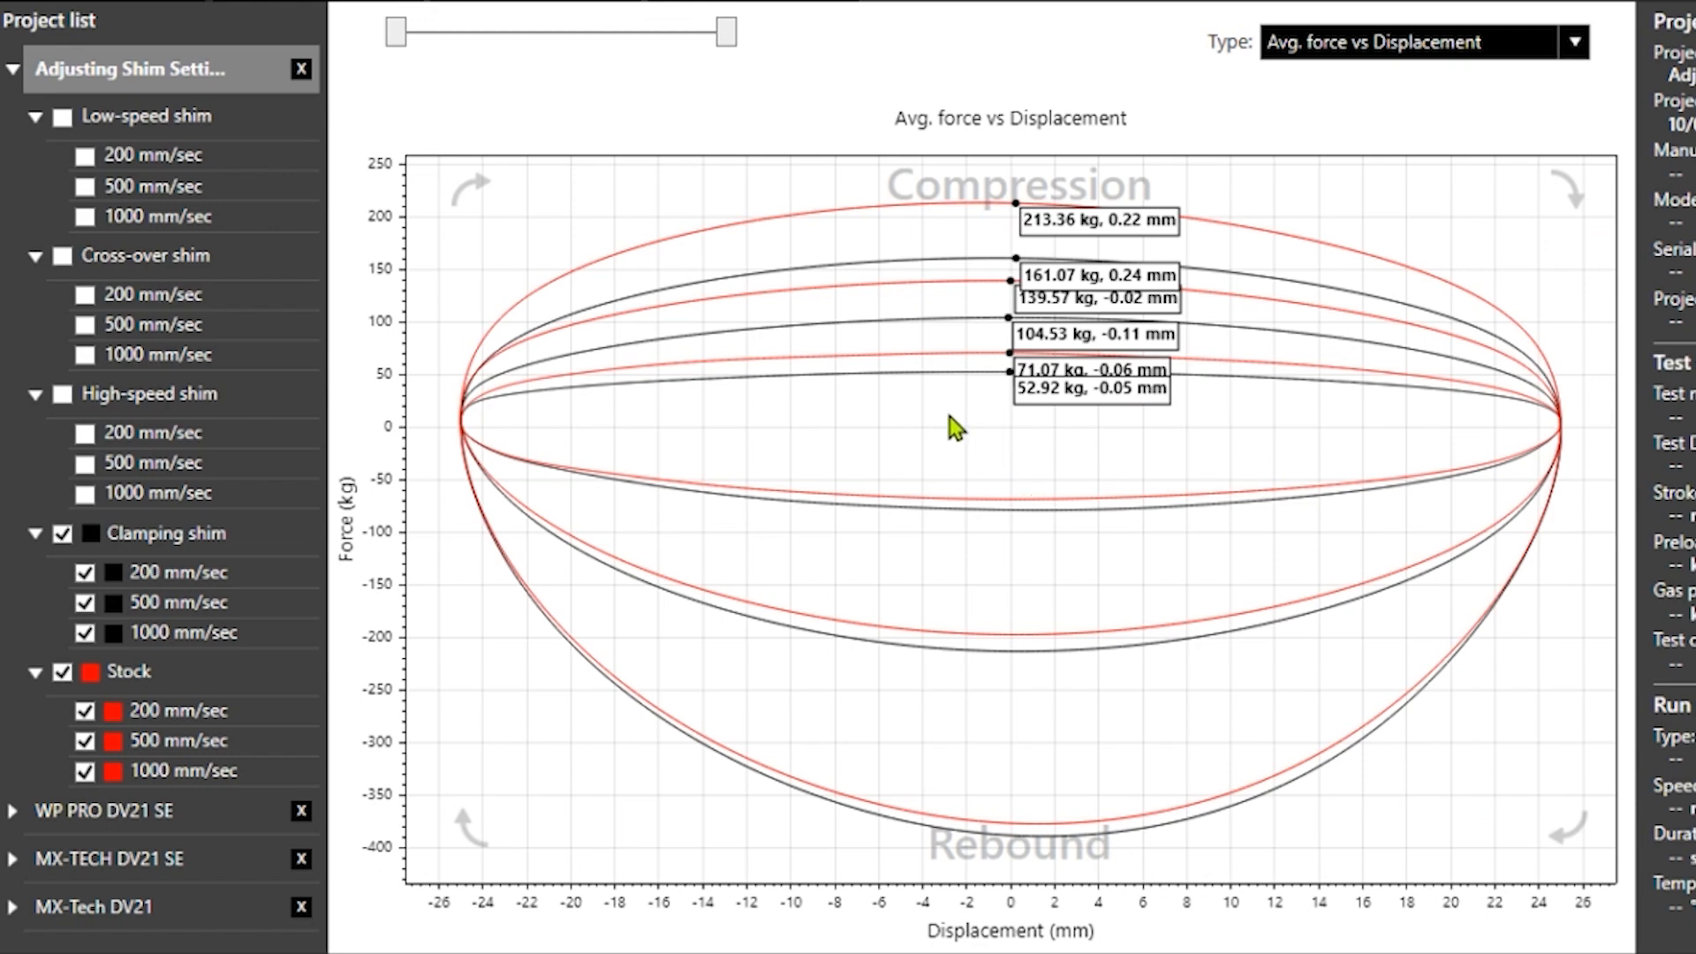